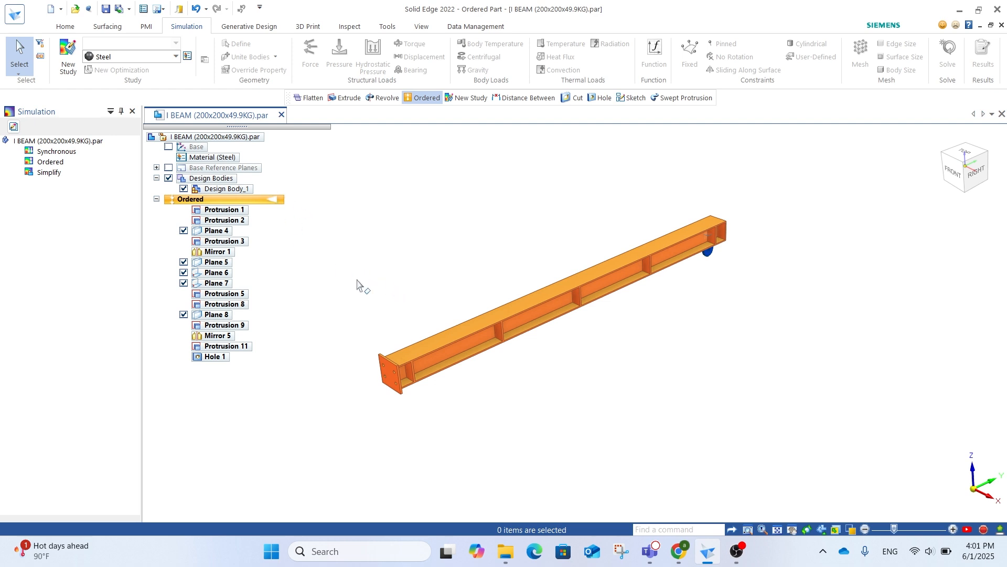
Create a Linear Static study with the Tetrahedral mesh type for the I-beam.
{"action": "scroll", "coordinate": [506, 301], "scroll_direction": "down", "scroll_amount": 1}
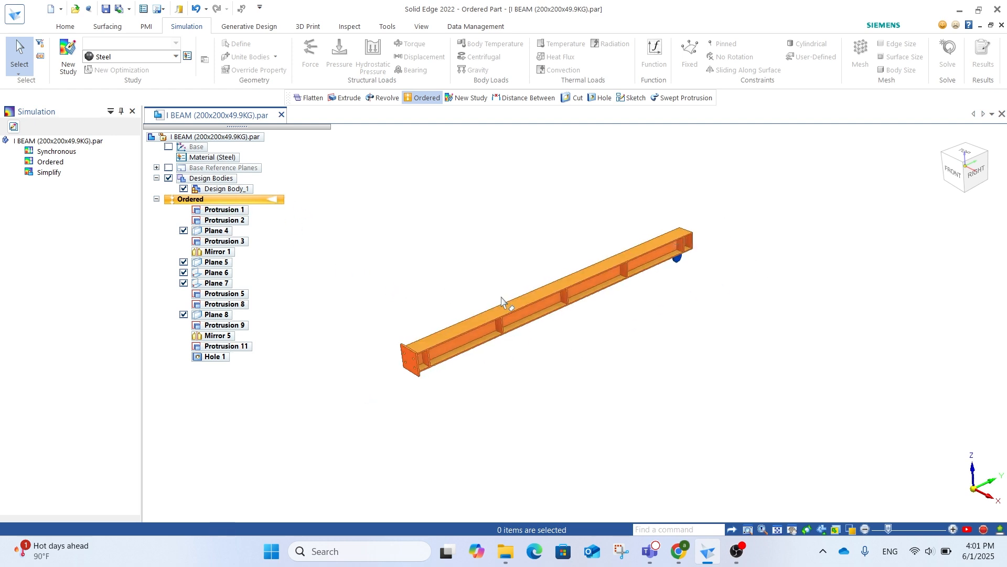
{"action": "scroll", "coordinate": [440, 375], "scroll_direction": "up", "scroll_amount": 2}
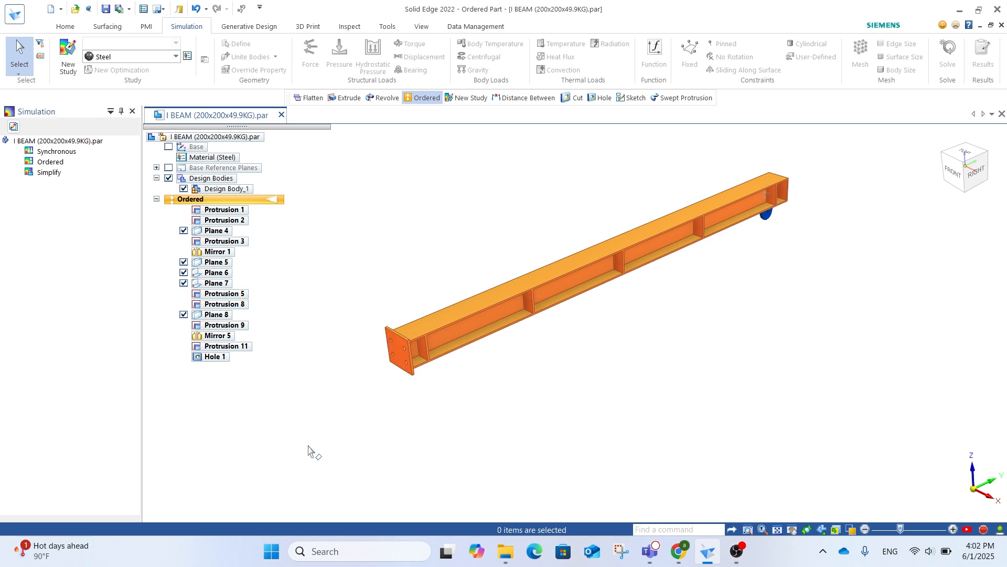
{"action": "scroll", "coordinate": [614, 278], "scroll_direction": "down", "scroll_amount": 1}
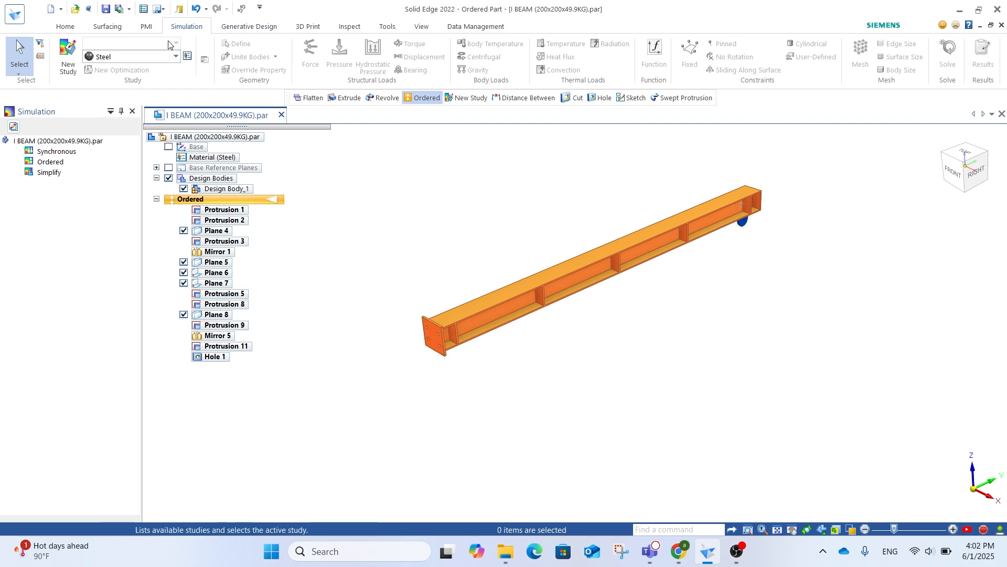
{"action": "left_click", "coordinate": [69, 70]}
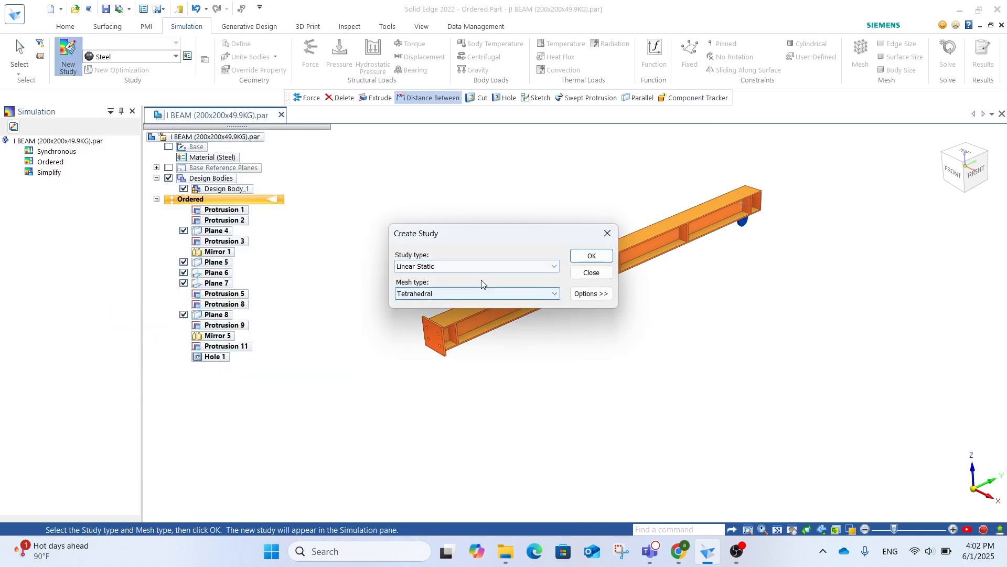
{"action": "left_click", "coordinate": [554, 266]}
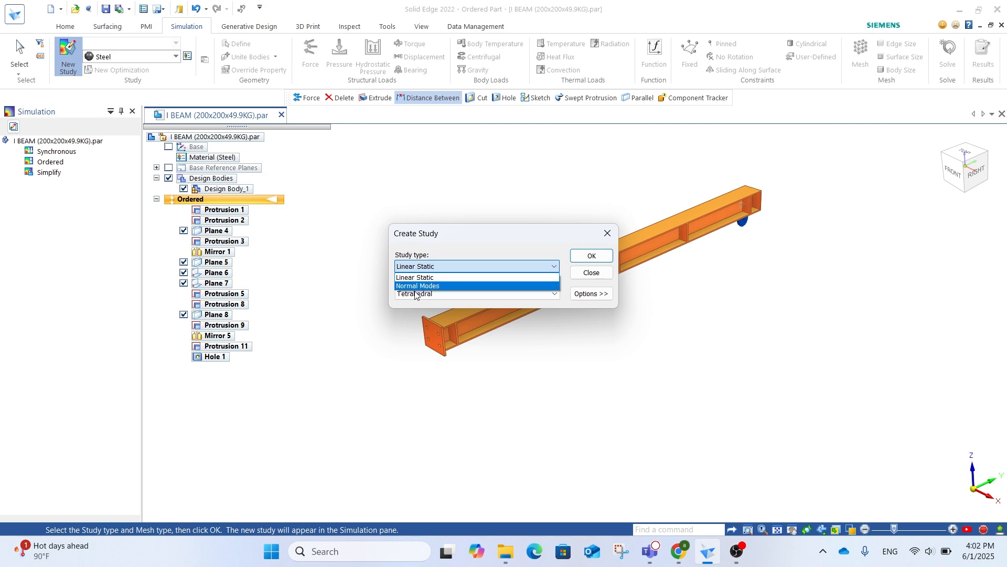
{"action": "left_click", "coordinate": [447, 278]}
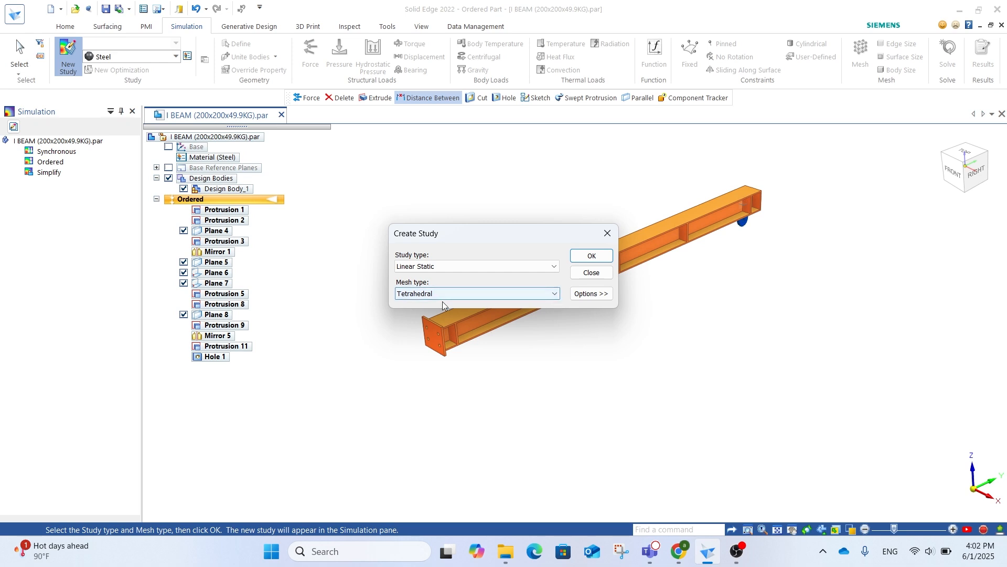
{"action": "left_click", "coordinate": [411, 295]}
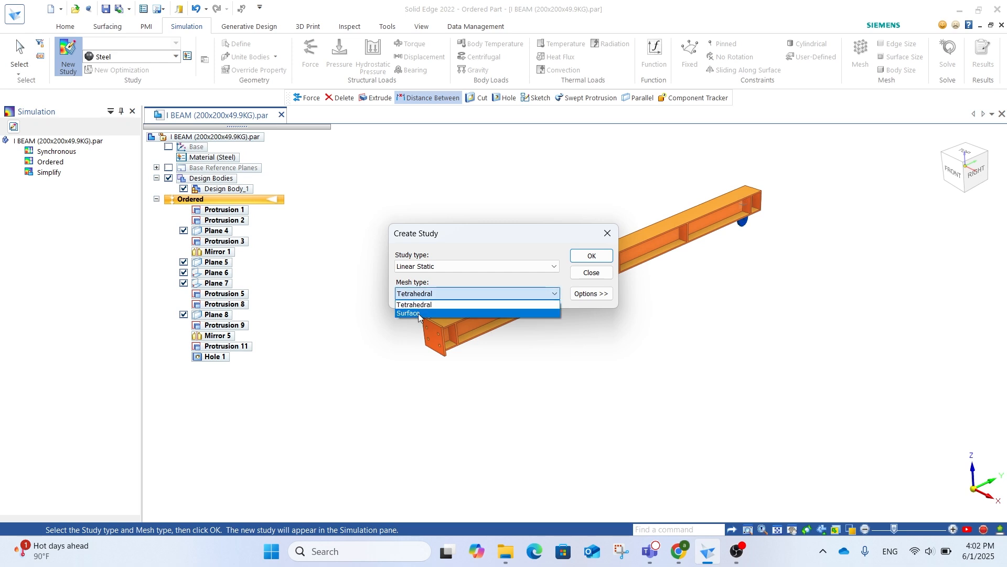
{"action": "left_click", "coordinate": [439, 309]}
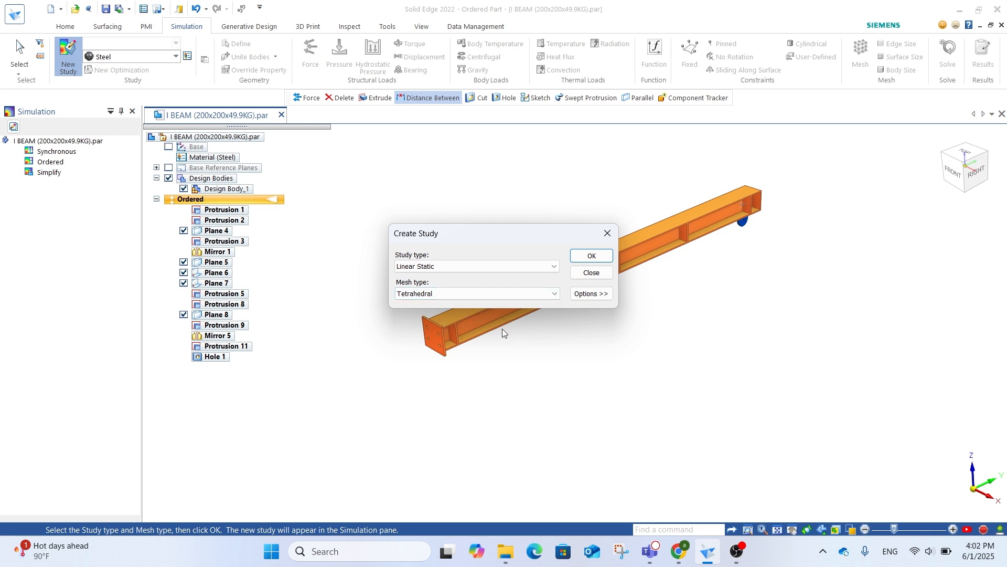
{"action": "left_click", "coordinate": [604, 258]}
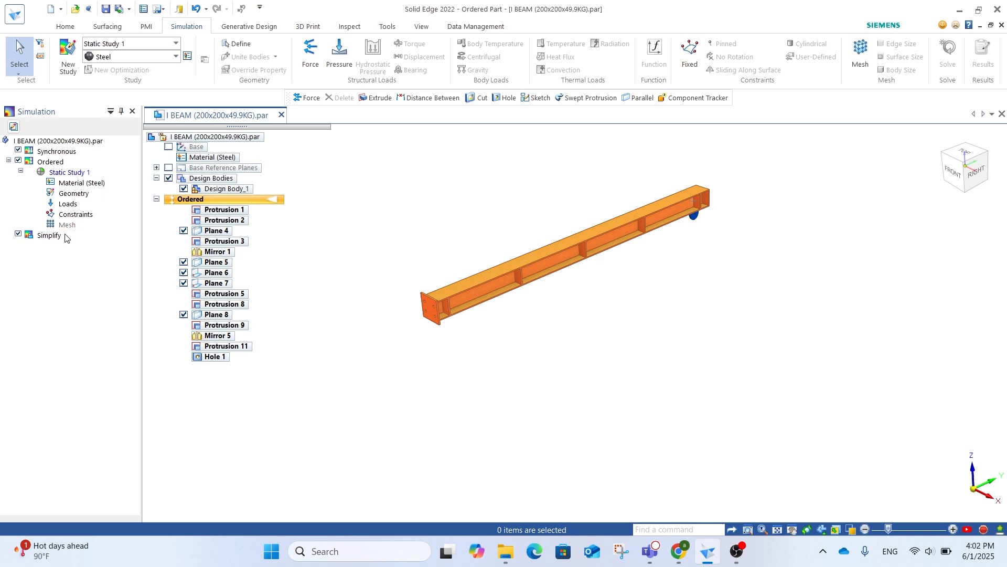
{"action": "right_click", "coordinate": [83, 177]}
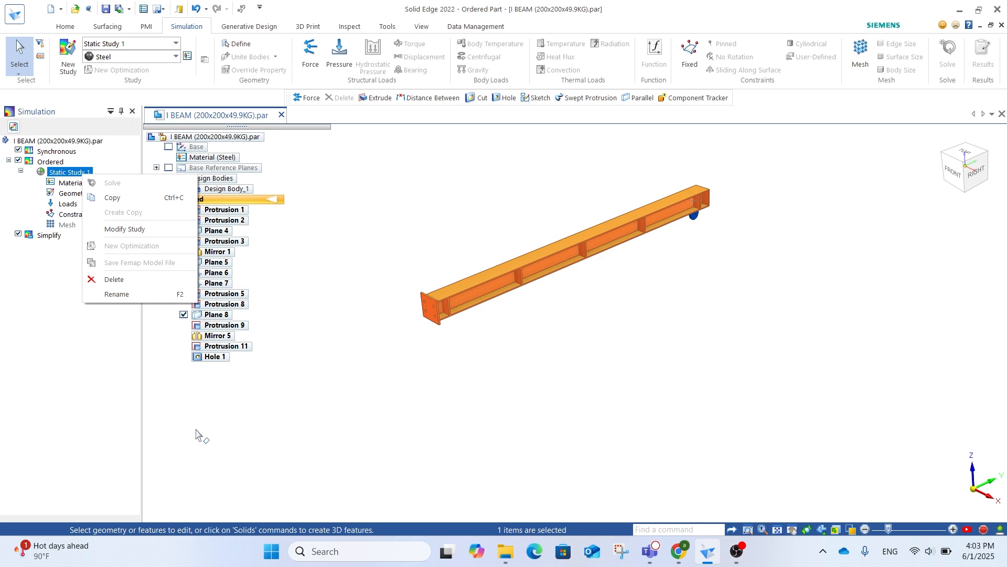
{"action": "key", "text": "Escape"}
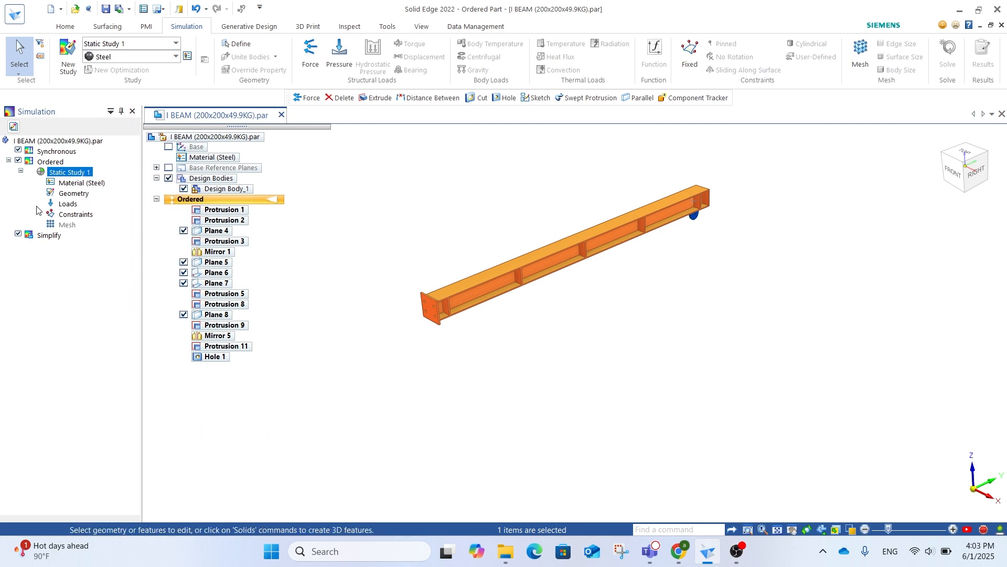
{"action": "scroll", "coordinate": [698, 215], "scroll_direction": "up", "scroll_amount": 4}
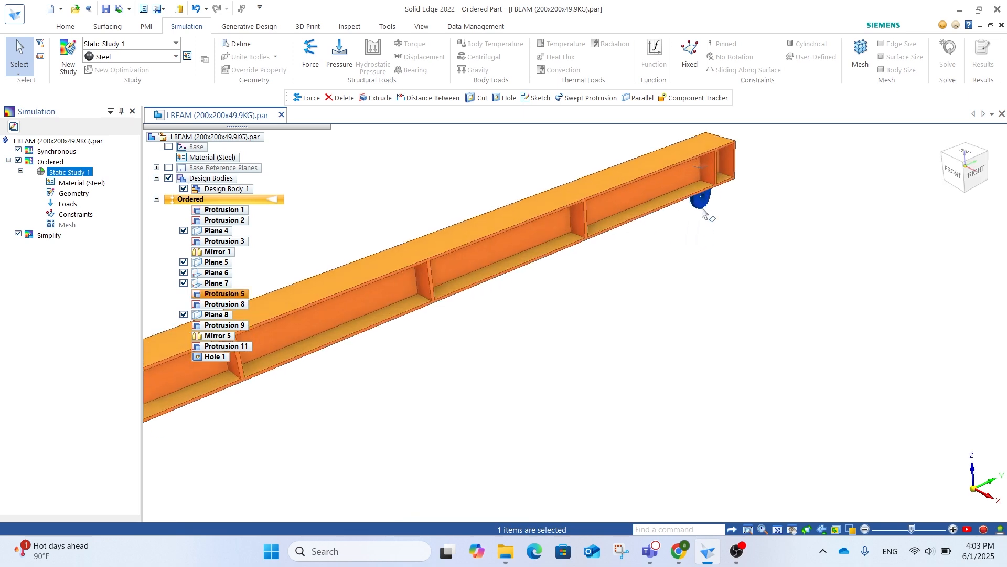
{"action": "scroll", "coordinate": [703, 211], "scroll_direction": "up", "scroll_amount": 1}
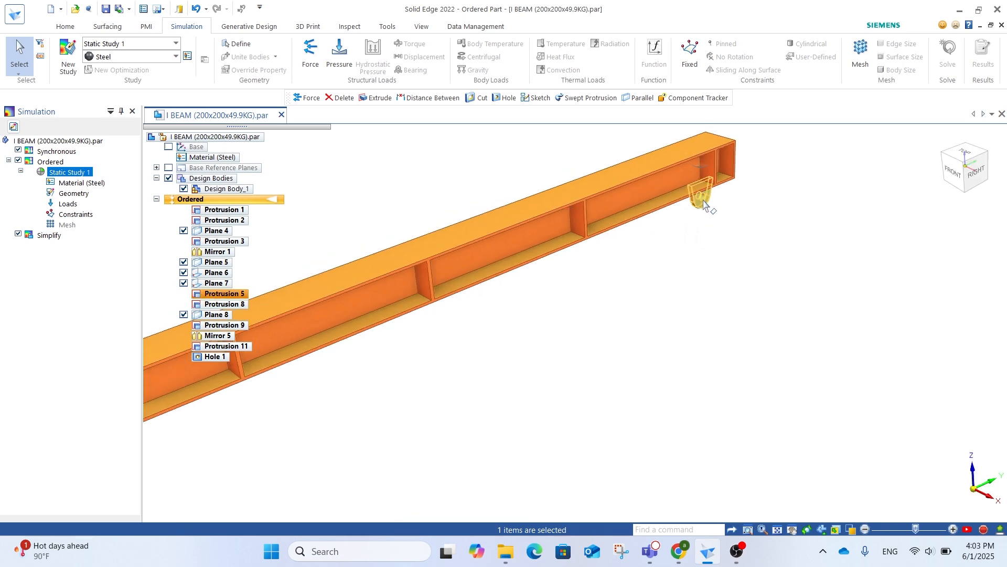
{"action": "scroll", "coordinate": [703, 201], "scroll_direction": "down", "scroll_amount": 1}
{"action": "scroll", "coordinate": [714, 183], "scroll_direction": "down", "scroll_amount": 1}
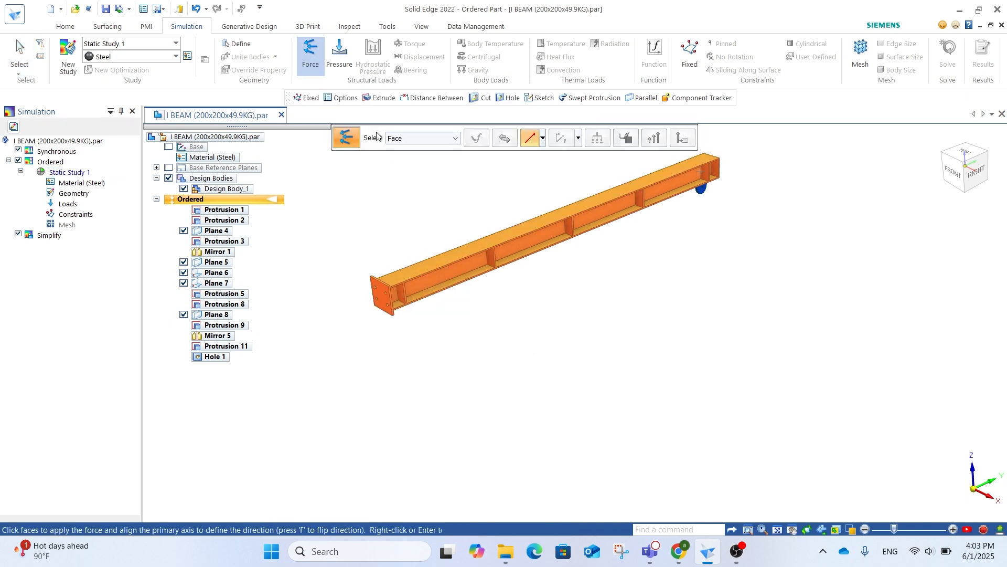
Apply a 19620 N force to the lug beneath the beam's far end, selecting it as a feature.
{"action": "left_click", "coordinate": [454, 138]}
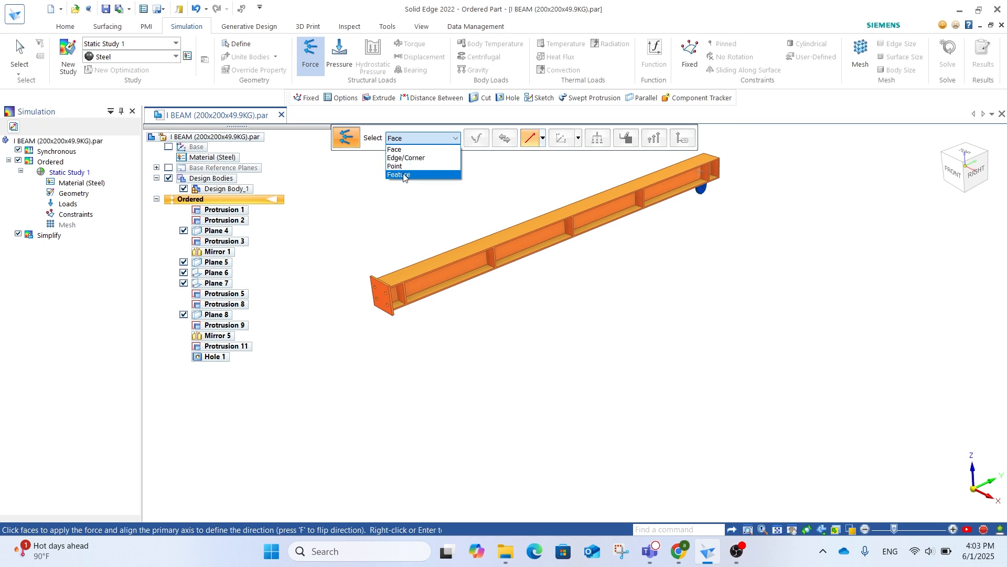
{"action": "left_click", "coordinate": [409, 175]}
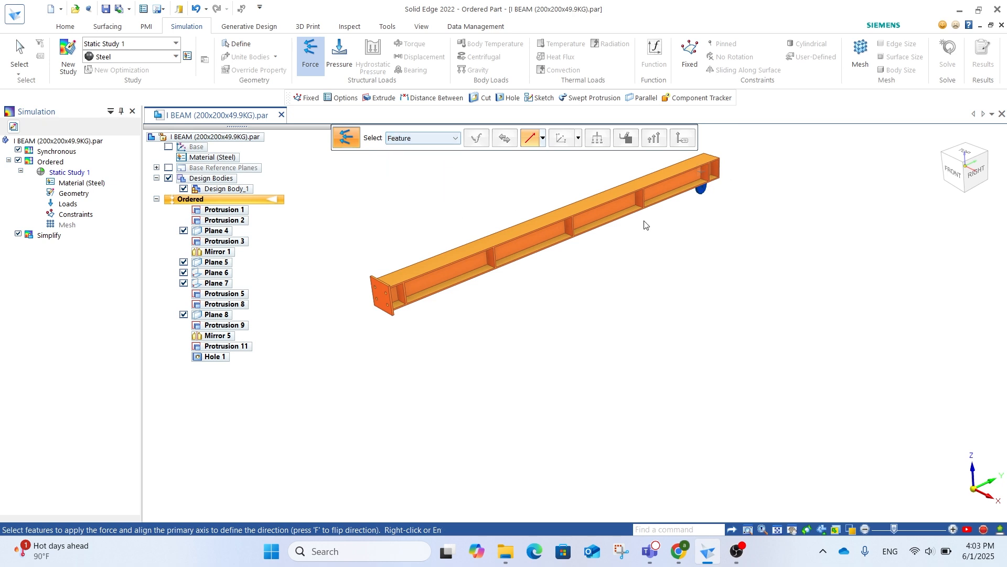
{"action": "scroll", "coordinate": [685, 208], "scroll_direction": "up", "scroll_amount": 4}
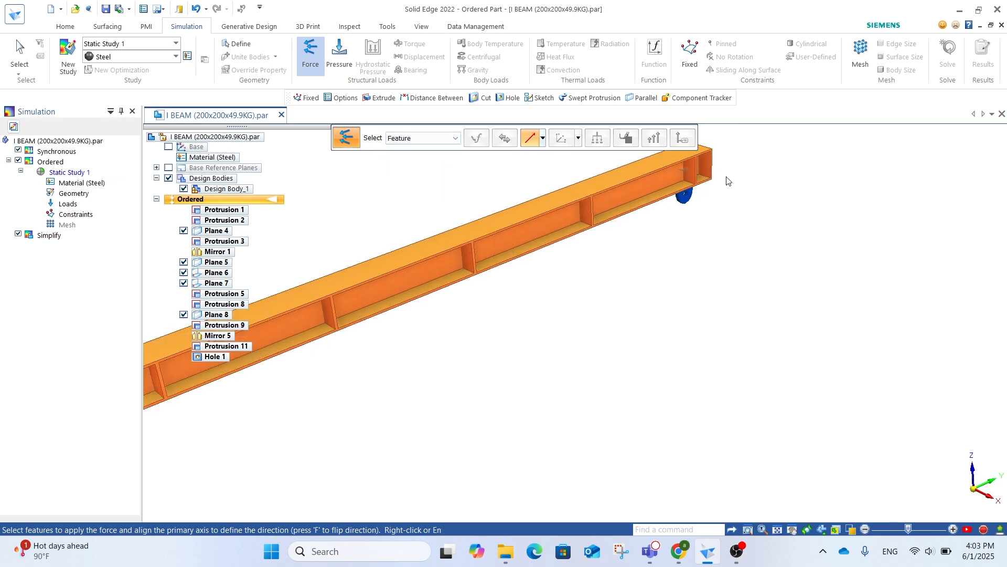
{"action": "left_click", "coordinate": [684, 205]}
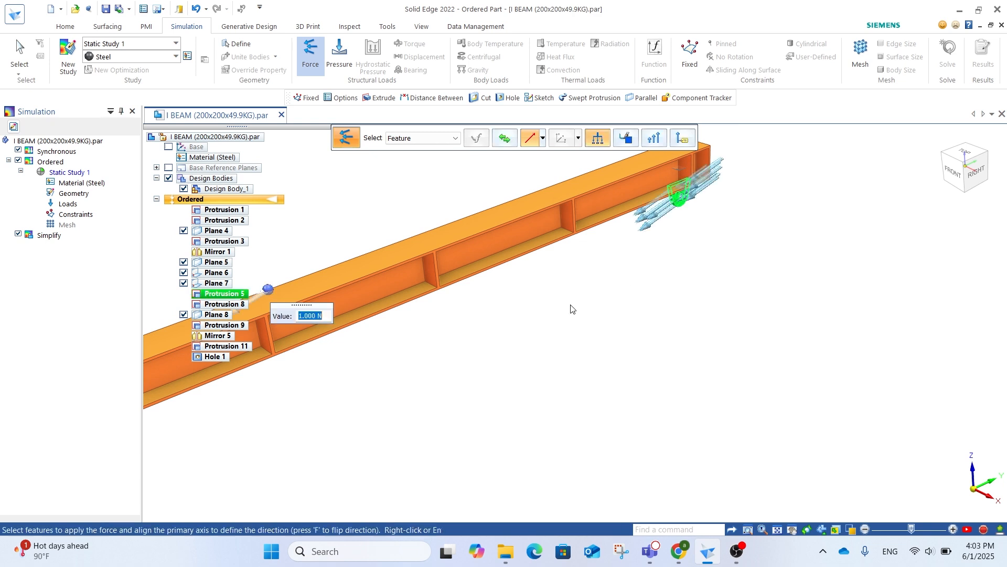
{"action": "middle_click_drag", "start_coordinate": [720, 182], "coordinate": [618, 301]}
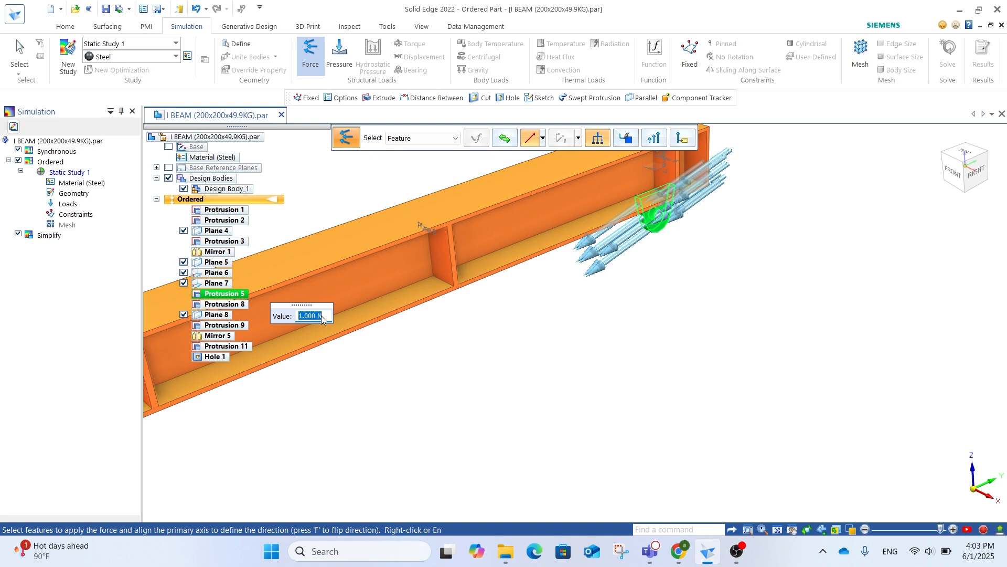
{"action": "type", "text": "19620"}
{"action": "key", "text": "Return"}
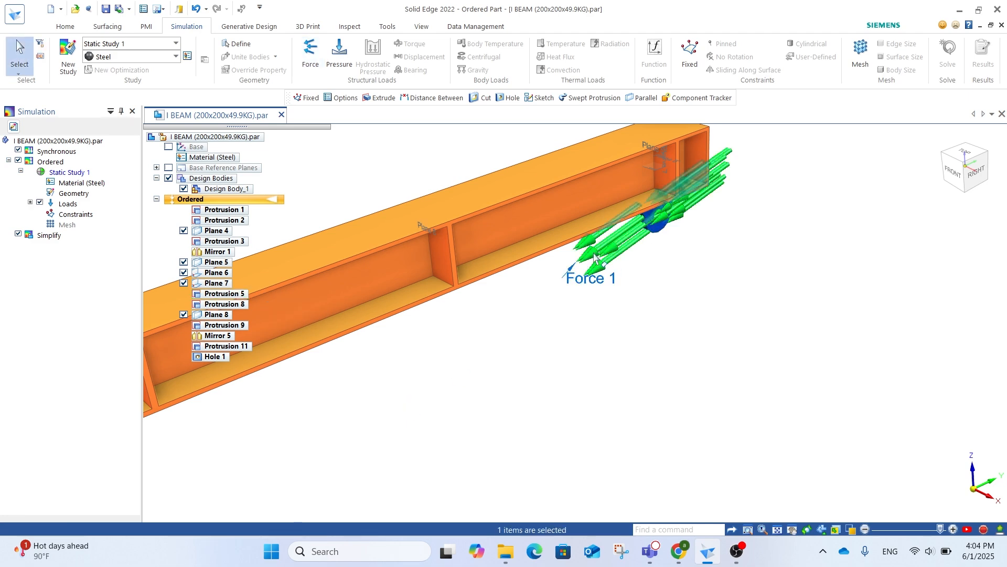
Open the force applied to the lug for editing.
{"action": "middle_click_drag", "start_coordinate": [595, 257], "coordinate": [703, 286]}
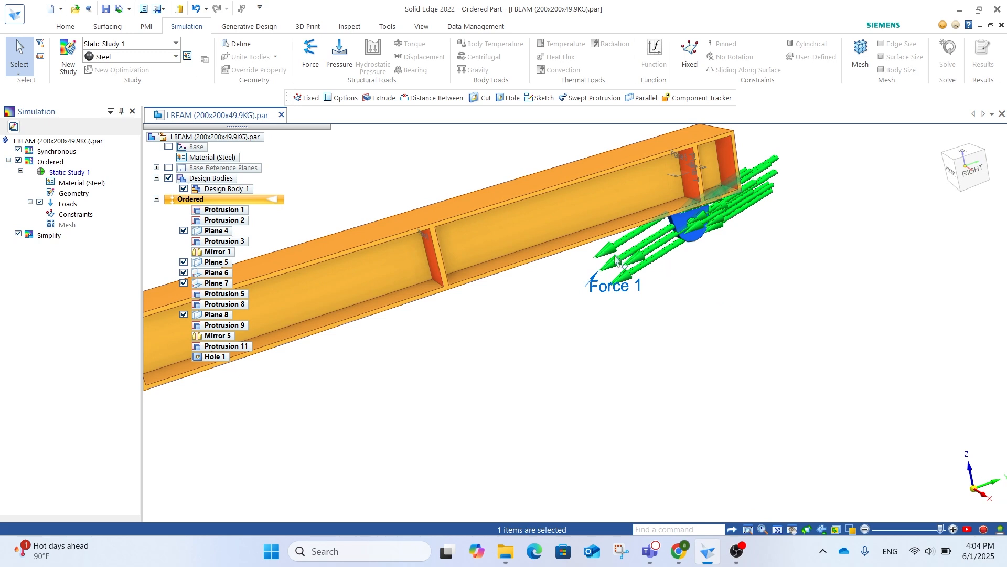
{"action": "right_click", "coordinate": [640, 257]}
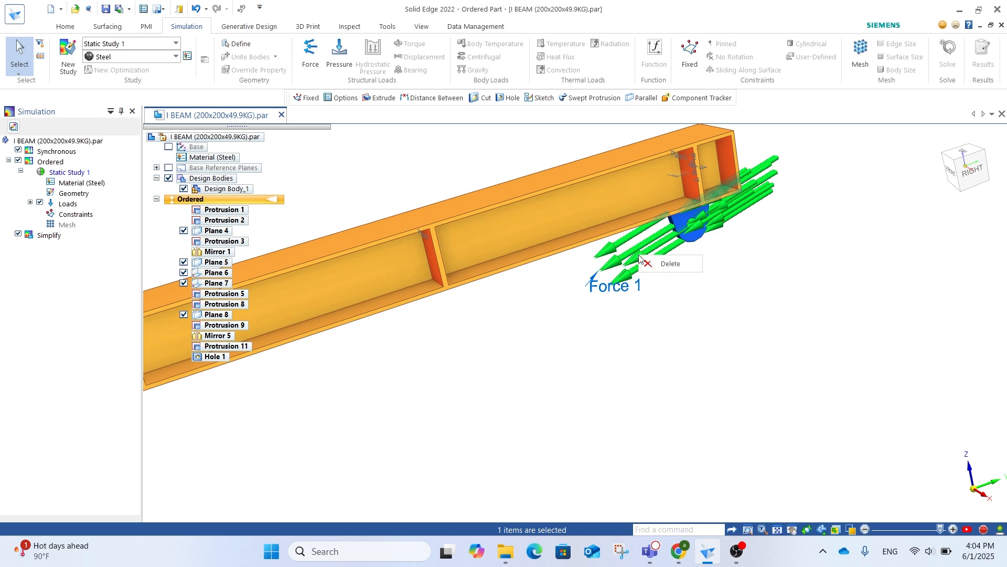
{"action": "double_click", "coordinate": [593, 288]}
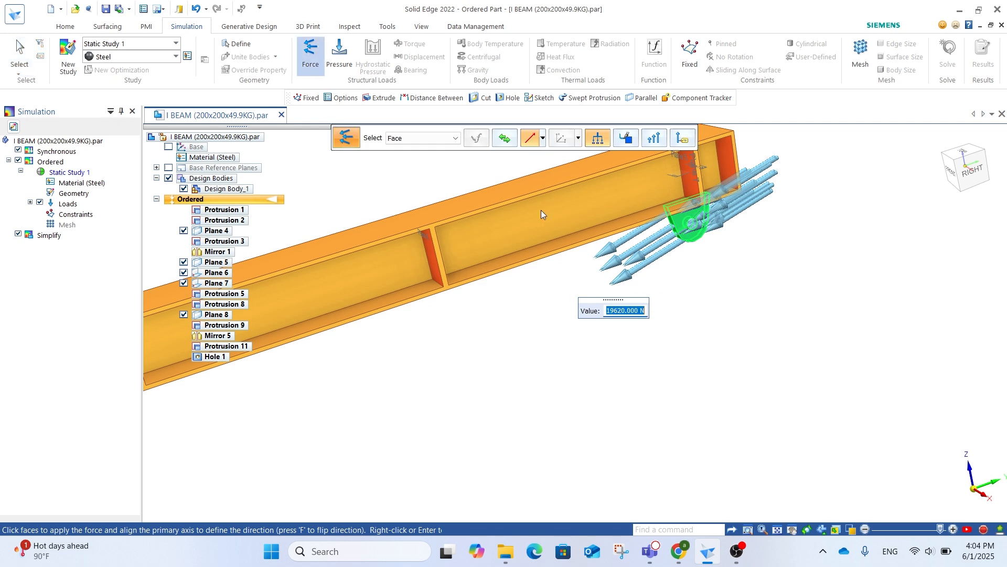
Try flipping the direction of the lug's force and restore its original direction.
{"action": "left_click", "coordinate": [504, 139]}
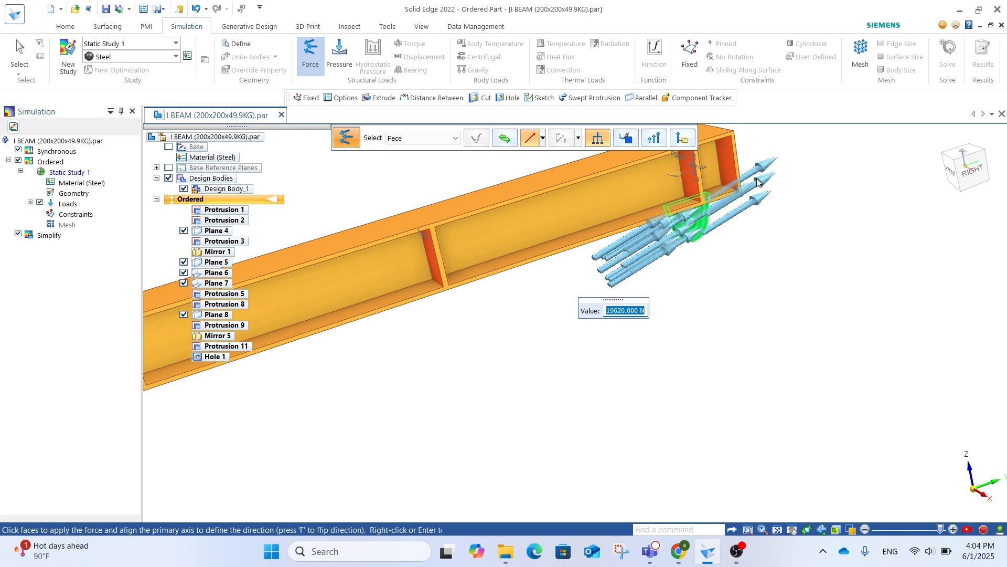
{"action": "left_click", "coordinate": [503, 139]}
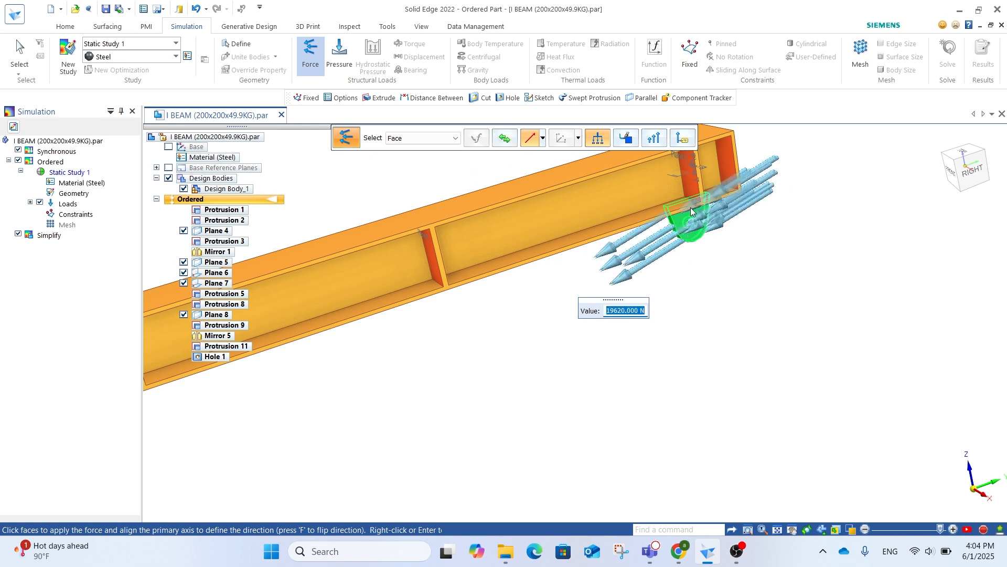
{"action": "middle_click_drag", "start_coordinate": [576, 298], "coordinate": [527, 303]}
{"action": "scroll", "coordinate": [527, 302], "scroll_direction": "down", "scroll_amount": 1}
{"action": "scroll", "coordinate": [967, 472], "scroll_direction": "up", "scroll_amount": 1}
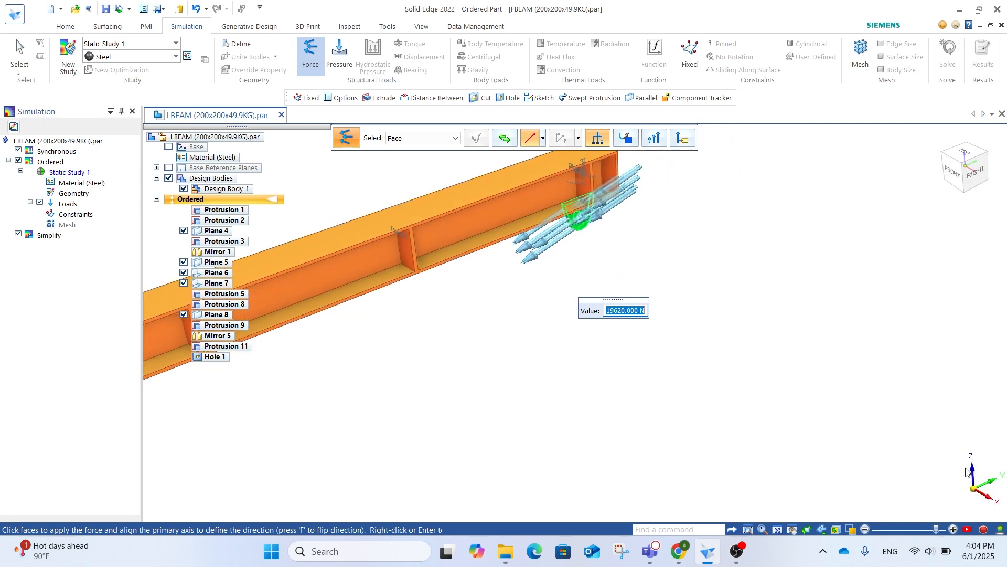
{"action": "scroll", "coordinate": [677, 409], "scroll_direction": "down", "scroll_amount": 1}
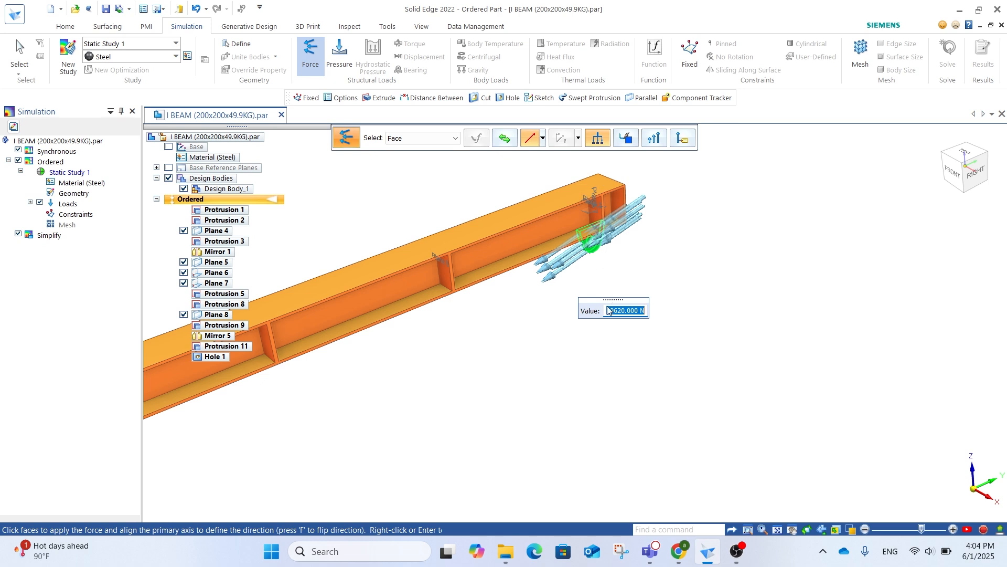
Define the lug's force direction by Components and set its Fy component to 0 N.
{"action": "left_click", "coordinate": [542, 138]}
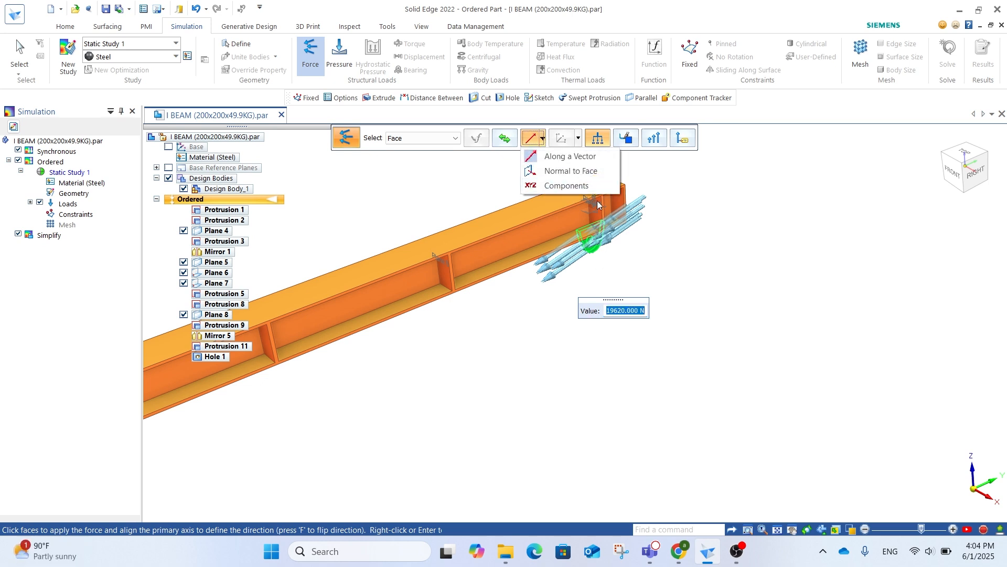
{"action": "left_click", "coordinate": [570, 186]}
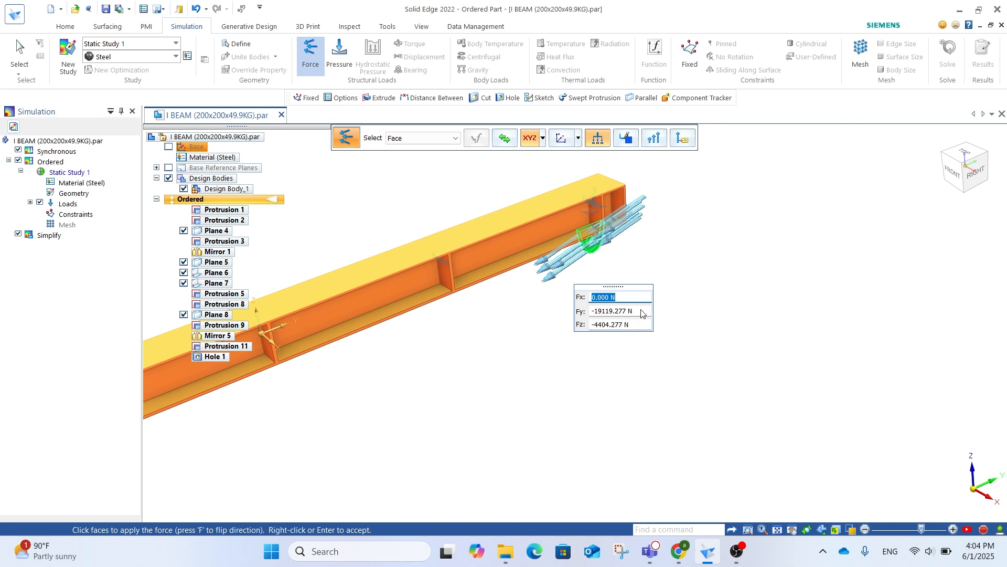
{"action": "left_click_drag", "start_coordinate": [648, 314], "coordinate": [598, 313]}
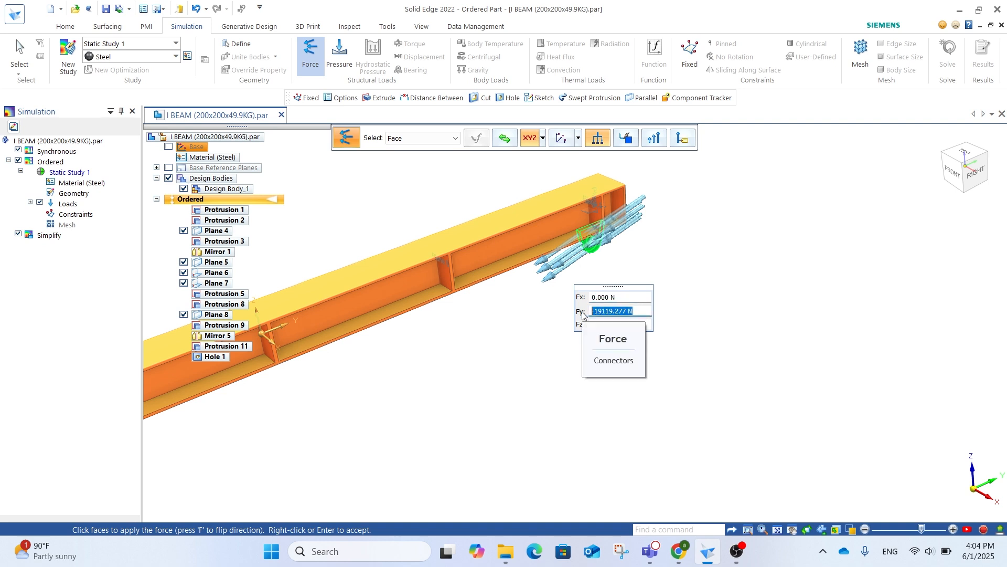
{"action": "type", "text": "0"}
{"action": "key", "text": "Return"}
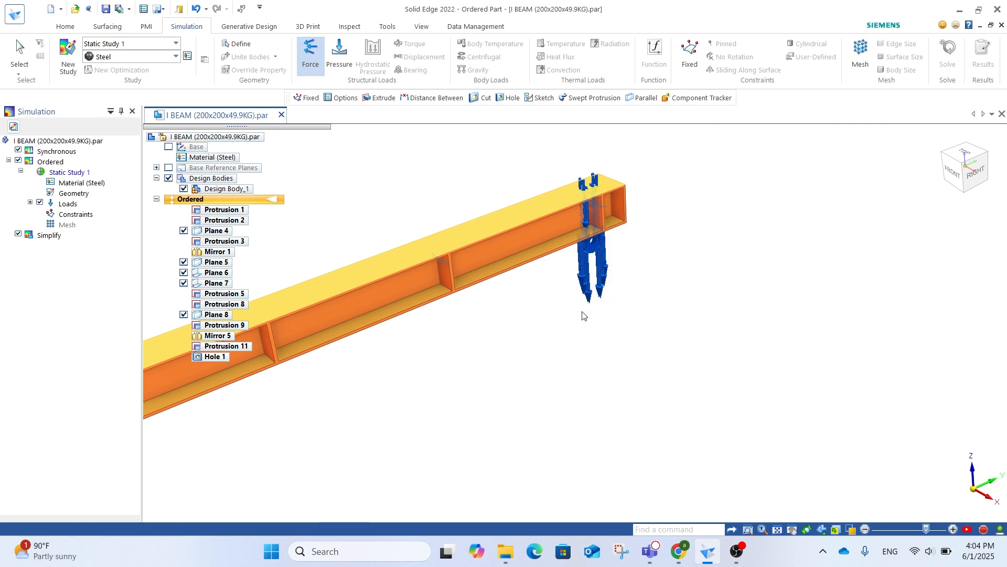
Edit the lug's force again, set its Fz component to -19620 N and accept it.
{"action": "left_click", "coordinate": [576, 315]}
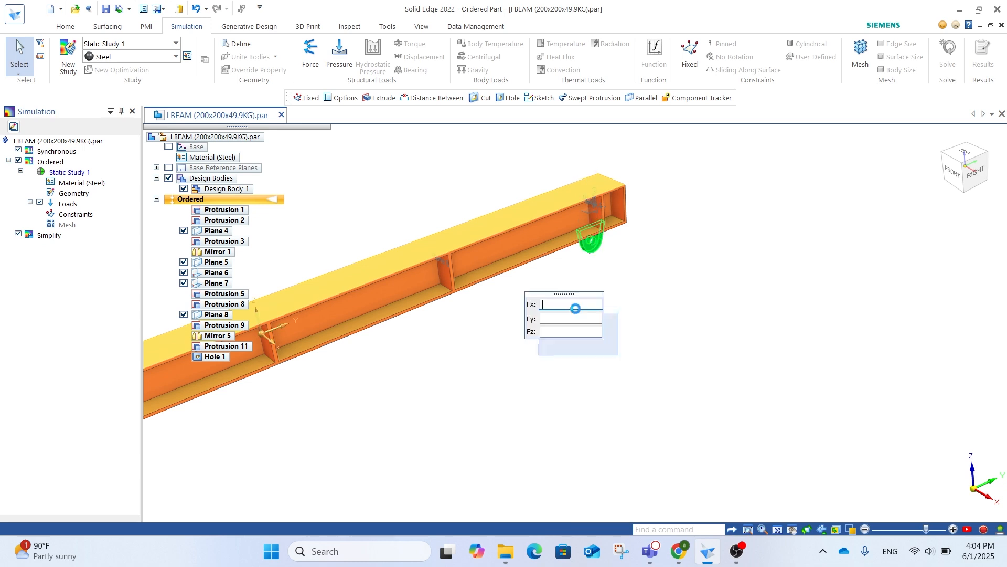
{"action": "left_click_drag", "start_coordinate": [575, 335], "coordinate": [546, 337]}
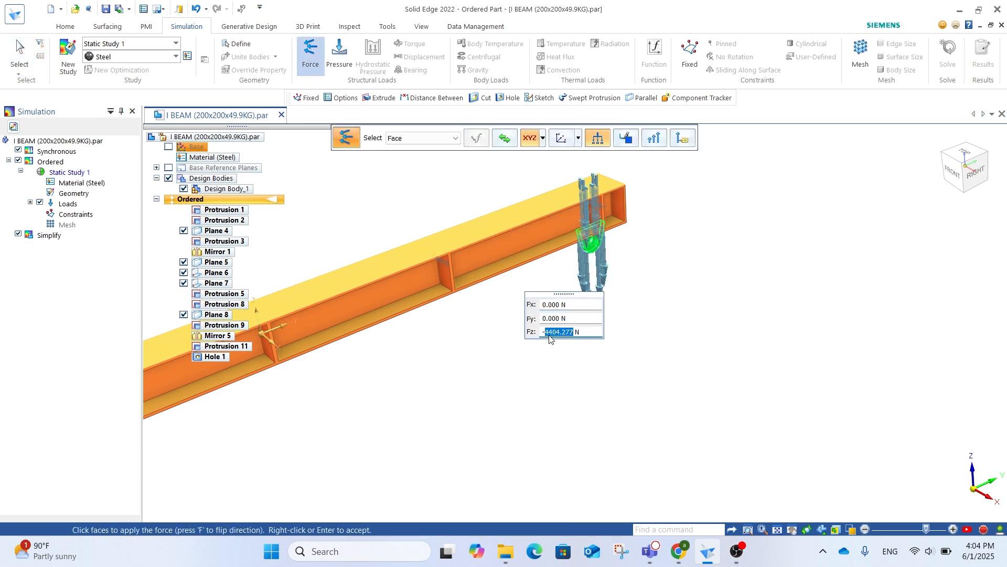
{"action": "type", "text": "19620"}
{"action": "left_click", "coordinate": [598, 138]}
{"action": "scroll", "coordinate": [838, 299], "scroll_direction": "down", "scroll_amount": 1}
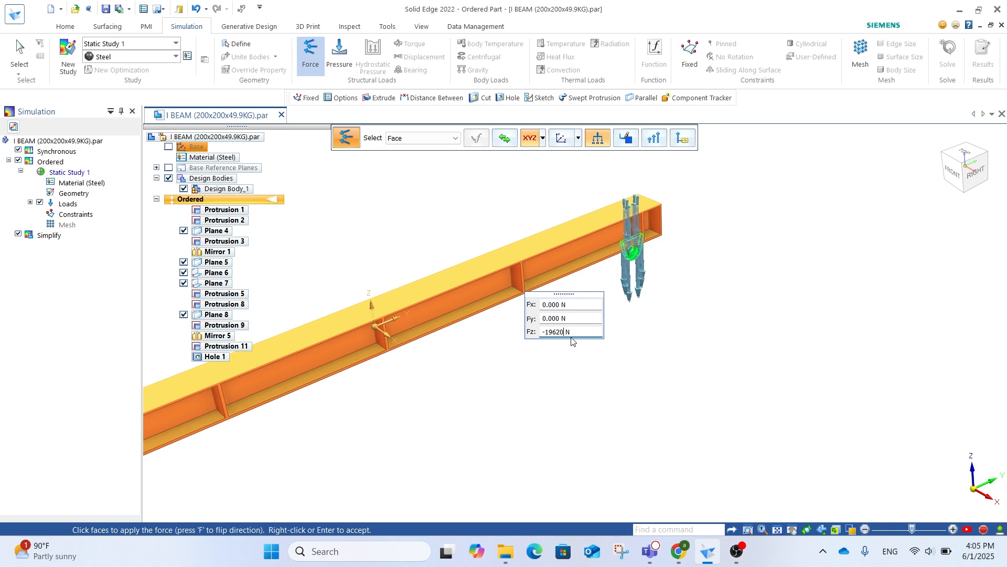
{"action": "right_click", "coordinate": [612, 342]}
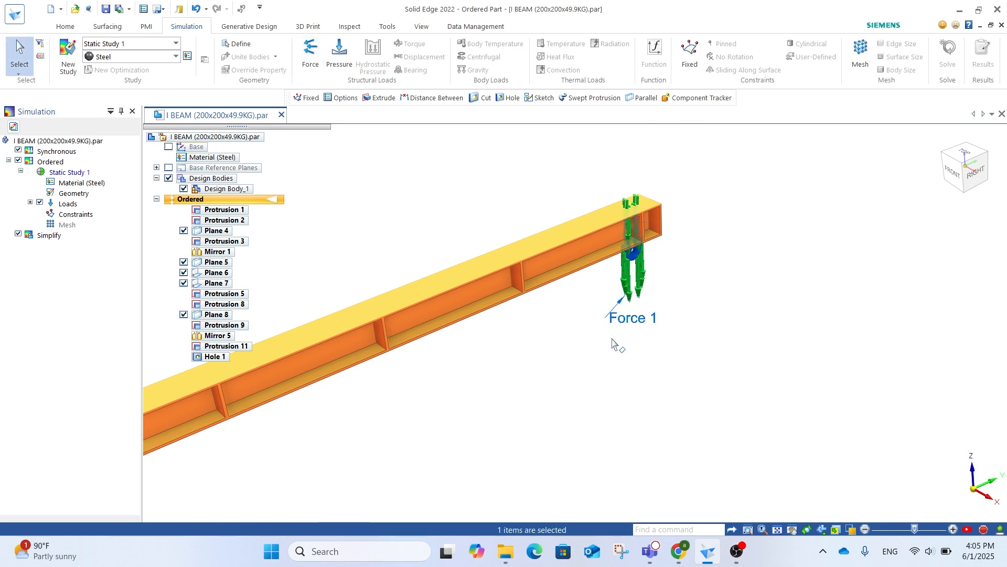
Apply a Fixed constraint to the outer face of the end plate with the four bolt holes, using Face selection.
{"action": "scroll", "coordinate": [738, 229], "scroll_direction": "down", "scroll_amount": 3}
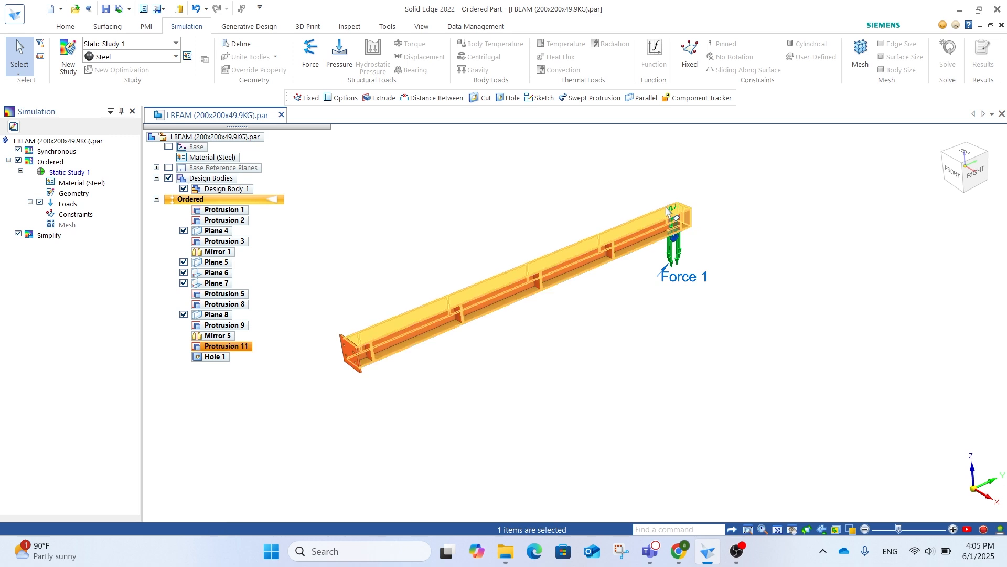
{"action": "scroll", "coordinate": [320, 379], "scroll_direction": "up", "scroll_amount": 4}
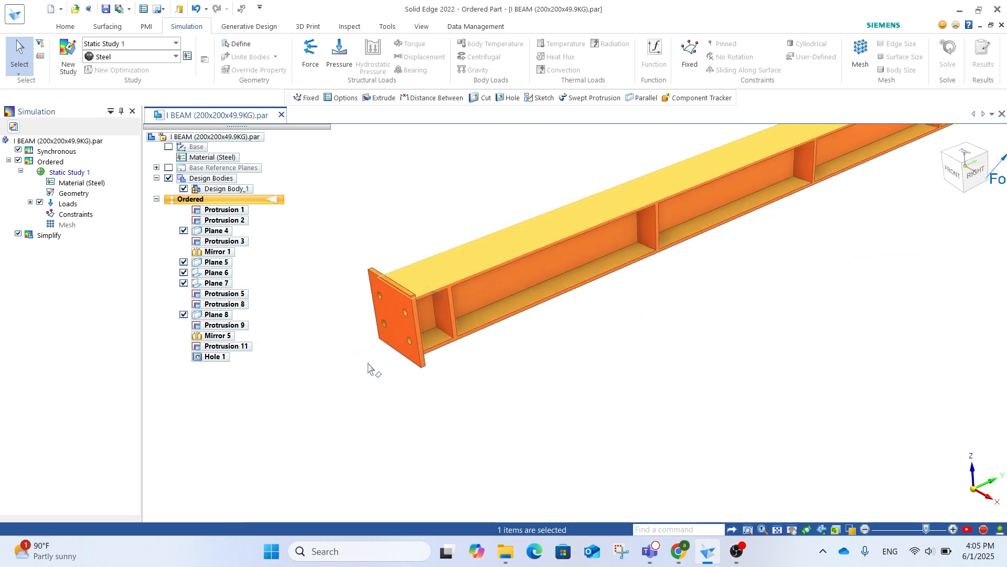
{"action": "left_click", "coordinate": [690, 61]}
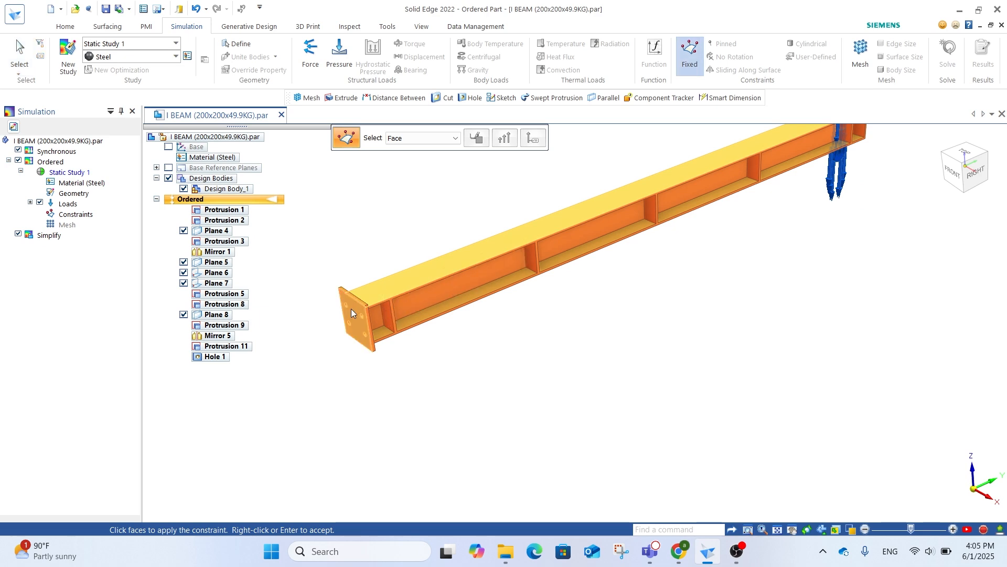
{"action": "scroll", "coordinate": [351, 308], "scroll_direction": "up", "scroll_amount": 3}
{"action": "mouse_move", "coordinate": [345, 307]}
{"action": "middle_mouse_down"}
{"action": "mouse_move", "coordinate": [320, 296]}
{"action": "mouse_move", "coordinate": [331, 303]}
{"action": "middle_mouse_up"}
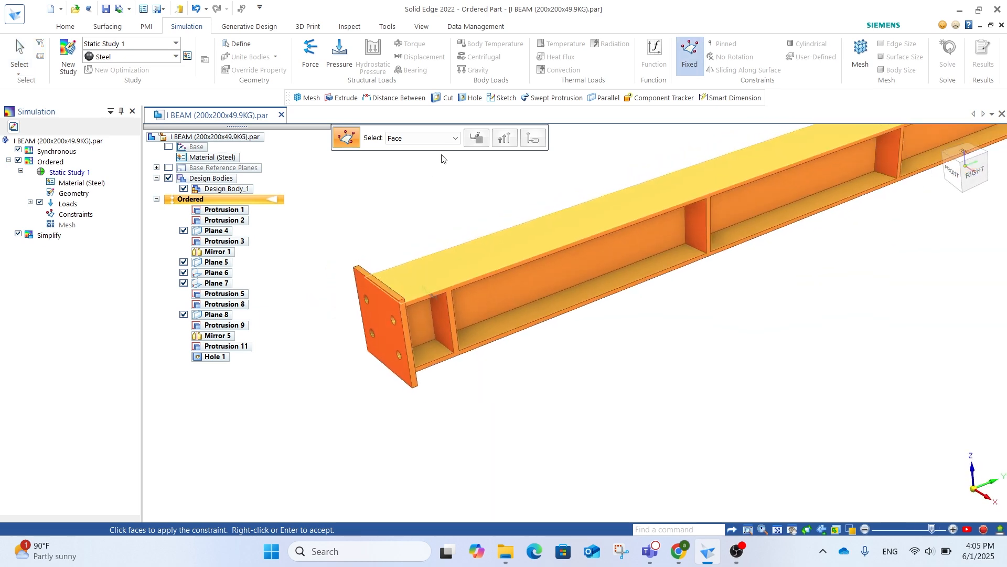
{"action": "left_click", "coordinate": [455, 138]}
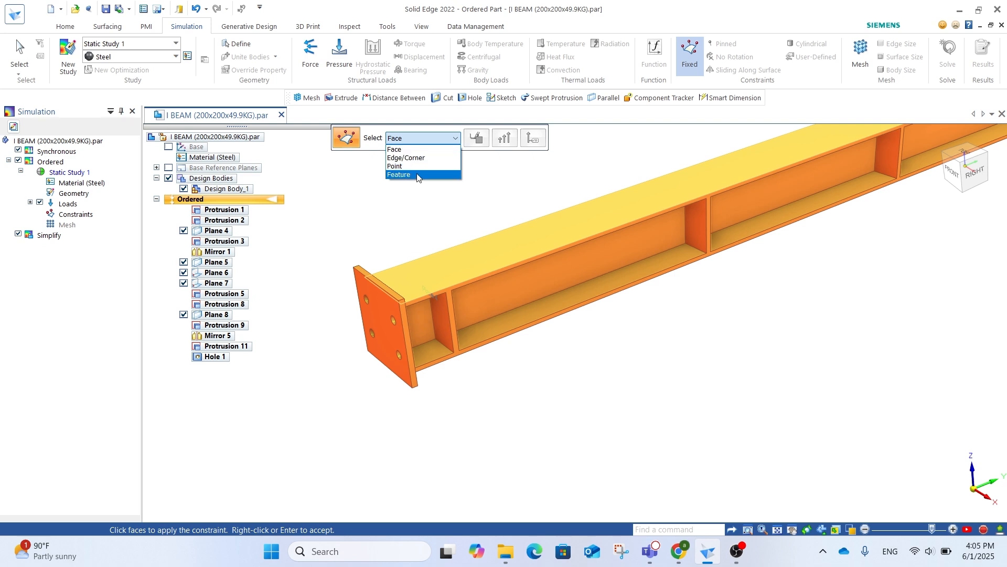
{"action": "left_click", "coordinate": [403, 150]}
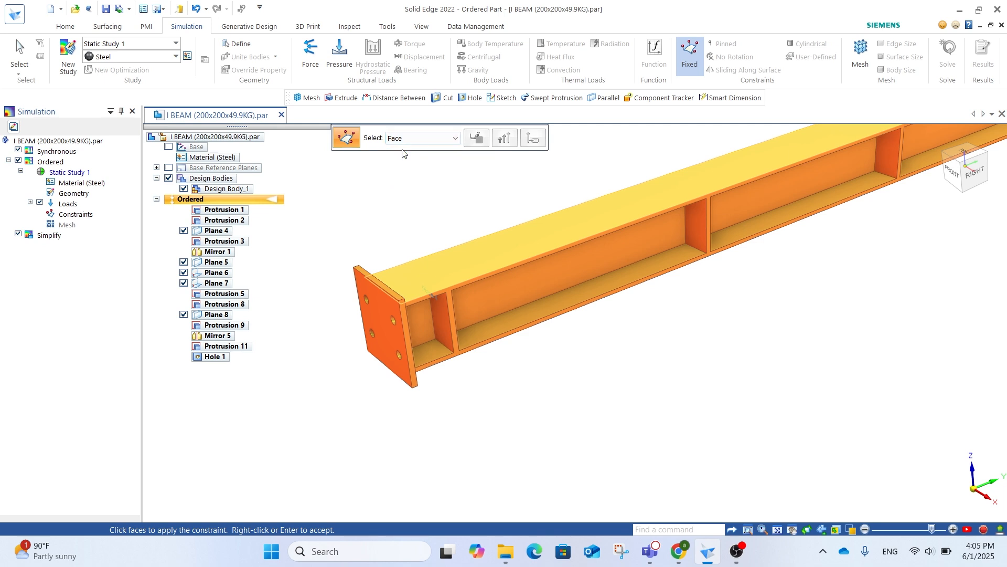
{"action": "left_click", "coordinate": [383, 315]}
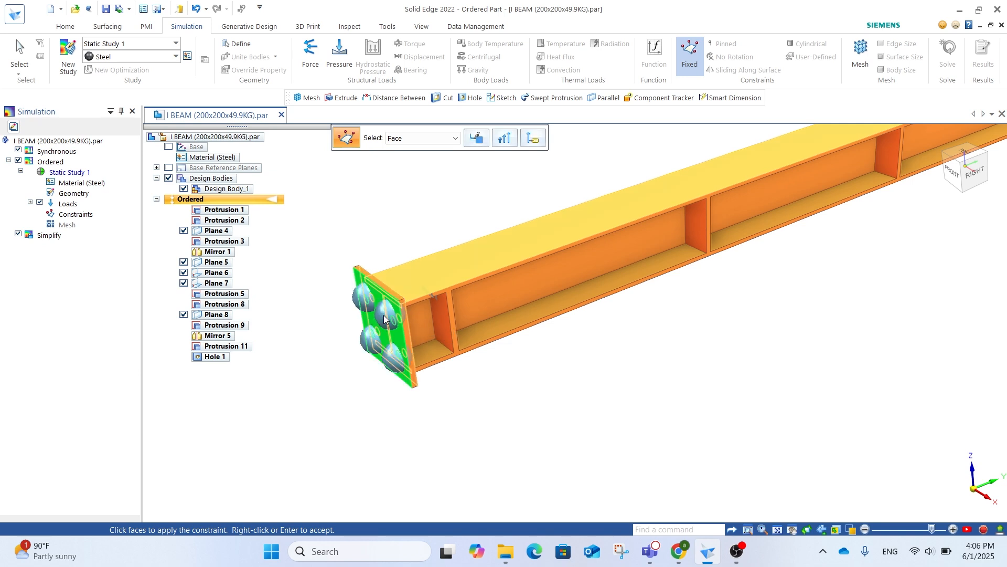
{"action": "scroll", "coordinate": [330, 341], "scroll_direction": "down", "scroll_amount": 3}
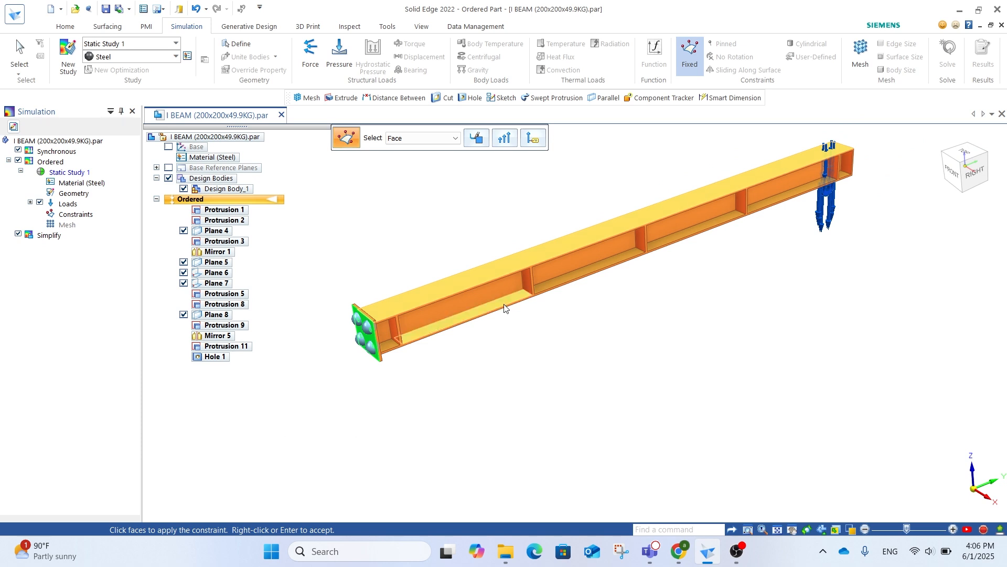
{"action": "scroll", "coordinate": [350, 310], "scroll_direction": "up", "scroll_amount": 2}
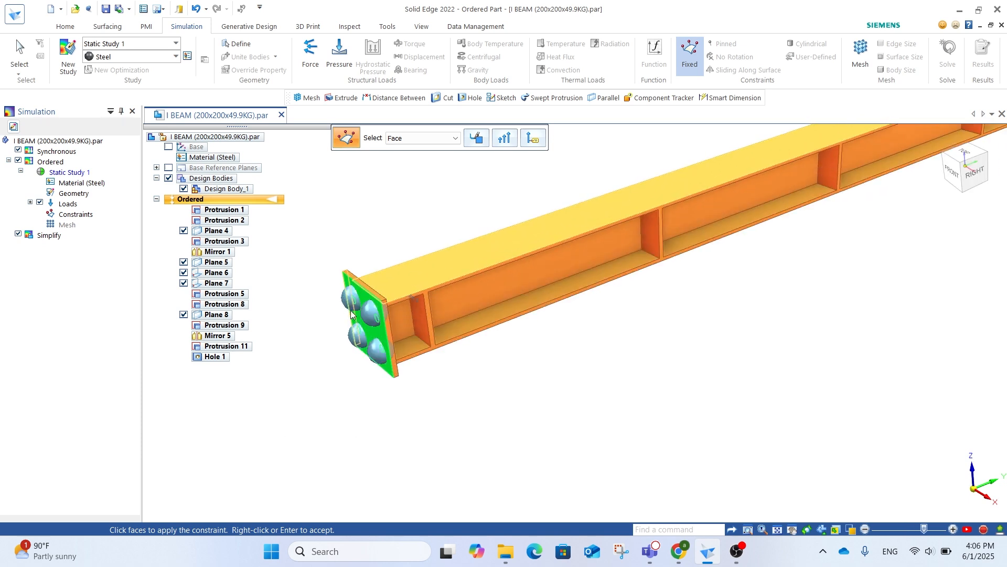
Set the Fixed constraint's symbol colour to red and accept the symbol size and spacing settings.
{"action": "left_click", "coordinate": [478, 139]}
{"action": "left_click", "coordinate": [551, 171]}
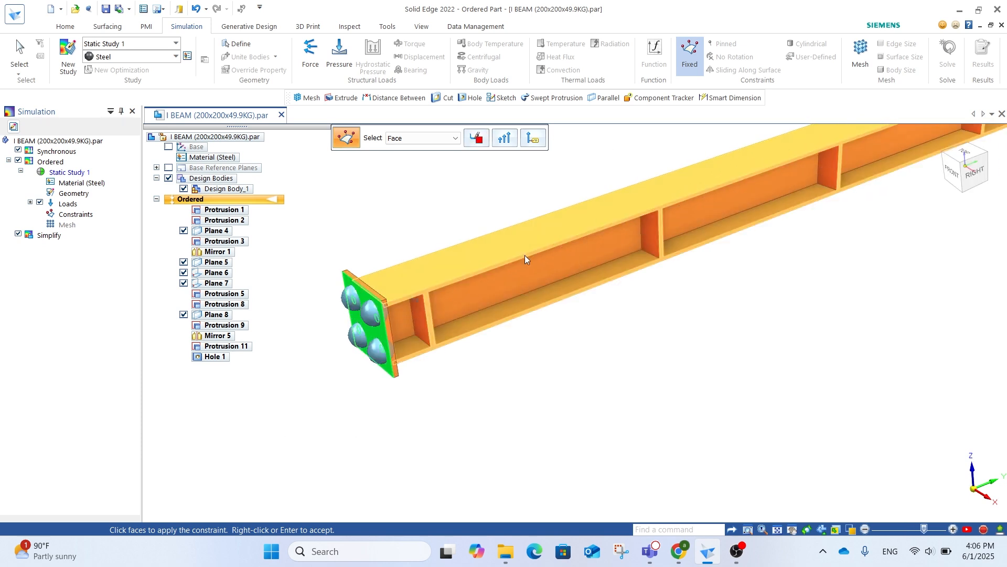
{"action": "left_click", "coordinate": [506, 140]}
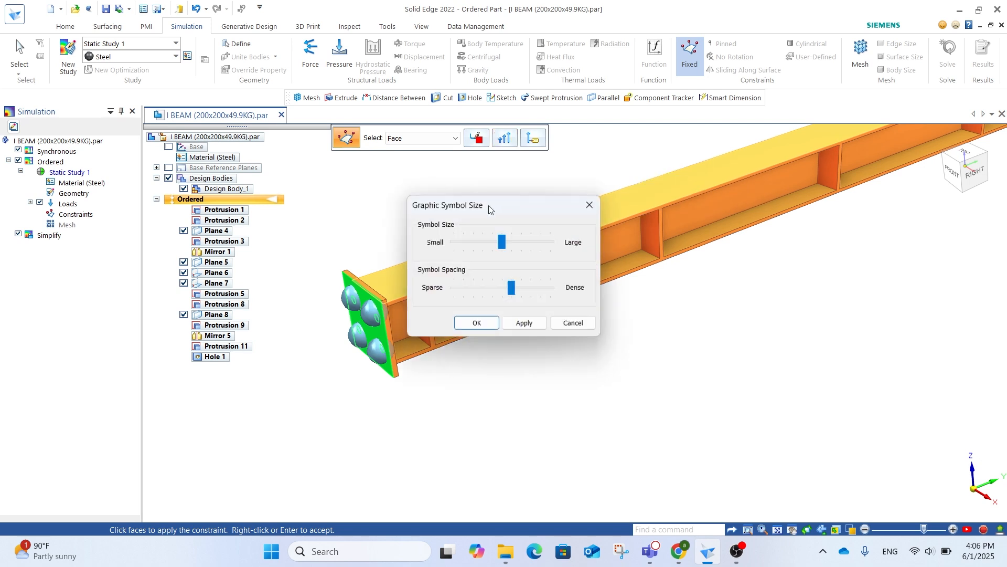
{"action": "left_click", "coordinate": [525, 322]}
{"action": "left_click", "coordinate": [477, 323]}
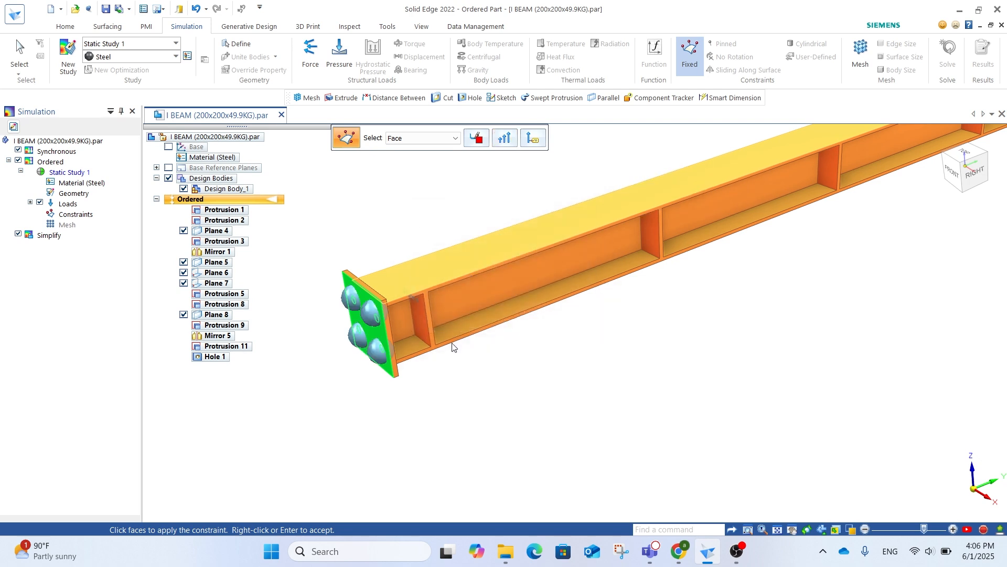
{"action": "scroll", "coordinate": [436, 267], "scroll_direction": "down", "scroll_amount": 5}
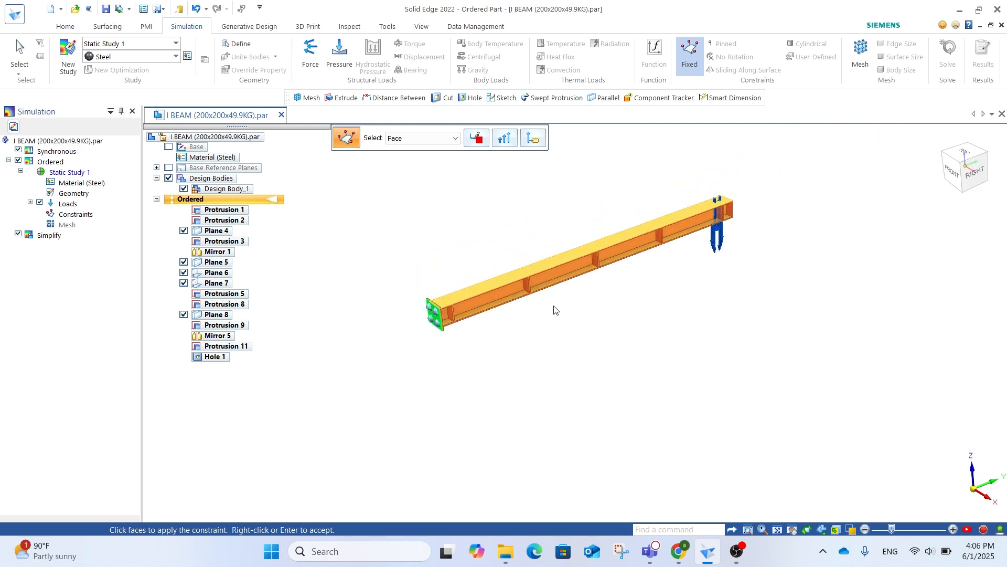
{"action": "scroll", "coordinate": [601, 294], "scroll_direction": "up", "scroll_amount": 3}
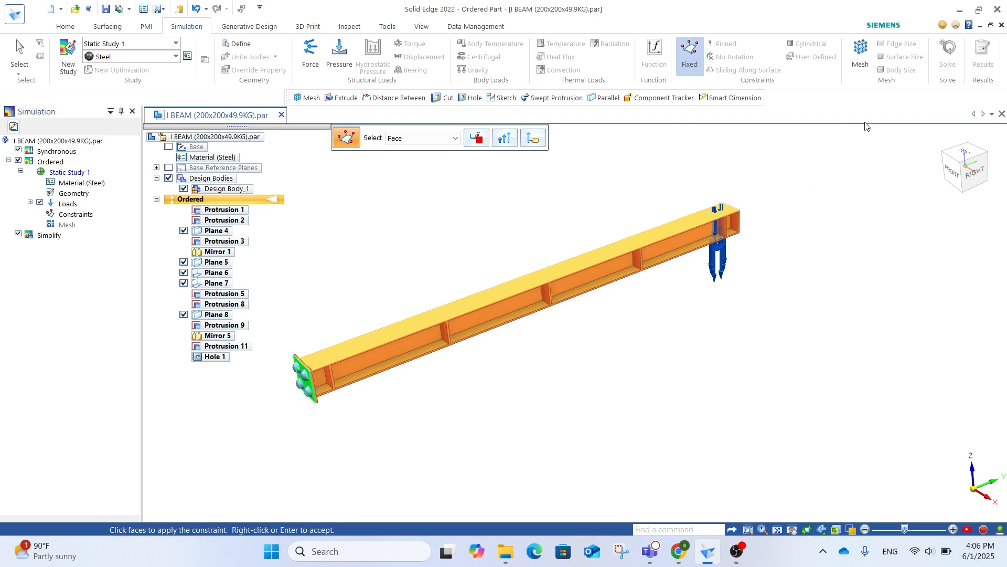
Generate a tetrahedral mesh of the beam with a subjective mesh size of 49.33 mm and Show Mesh enabled.
{"action": "left_click", "coordinate": [861, 66]}
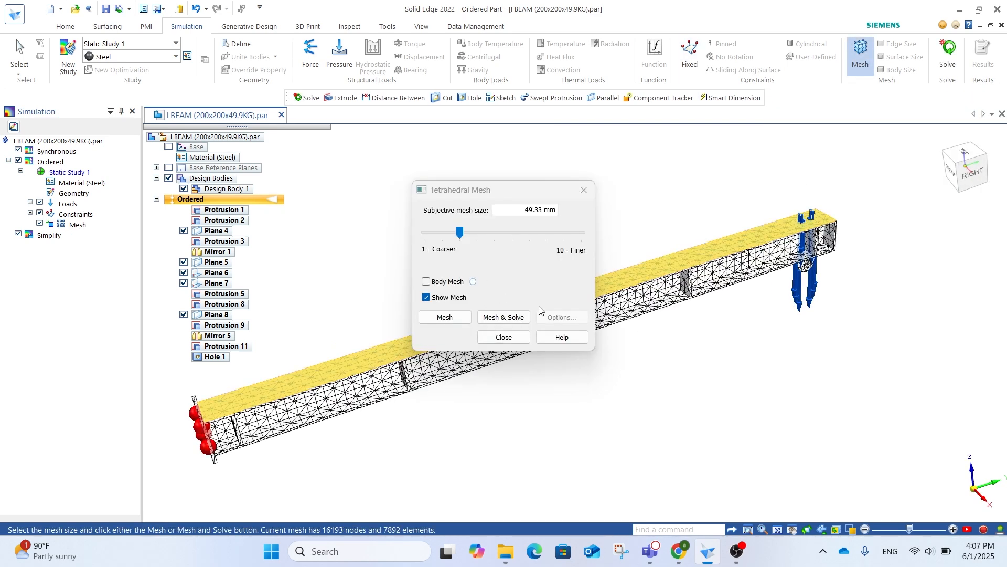
{"action": "left_click", "coordinate": [445, 317]}
{"action": "left_click", "coordinate": [510, 337]}
Check the meshed beam from the fixed plate to the loaded lug and solve the static study.
{"action": "scroll", "coordinate": [635, 236], "scroll_direction": "down", "scroll_amount": 2}
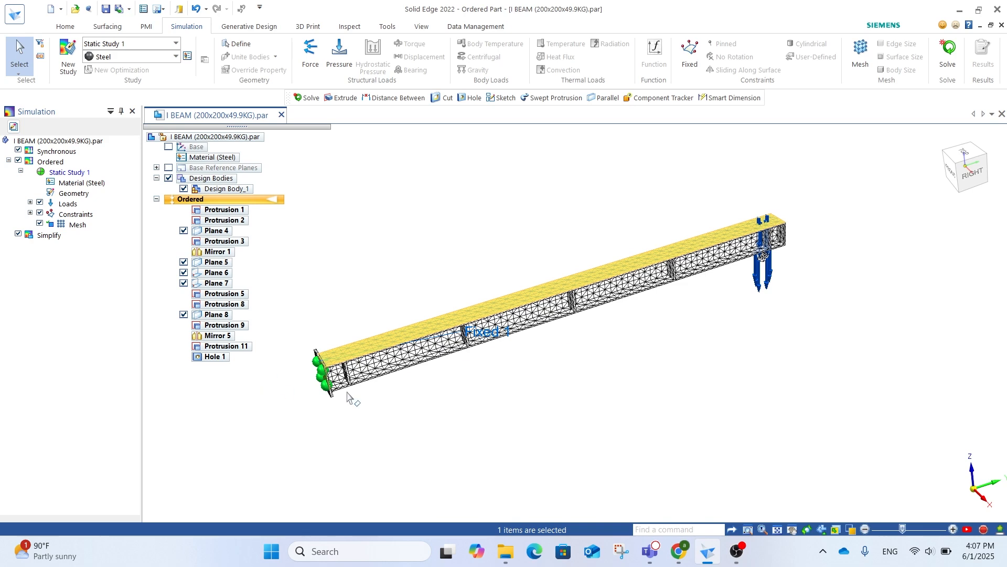
{"action": "scroll", "coordinate": [353, 397], "scroll_direction": "up", "scroll_amount": 3}
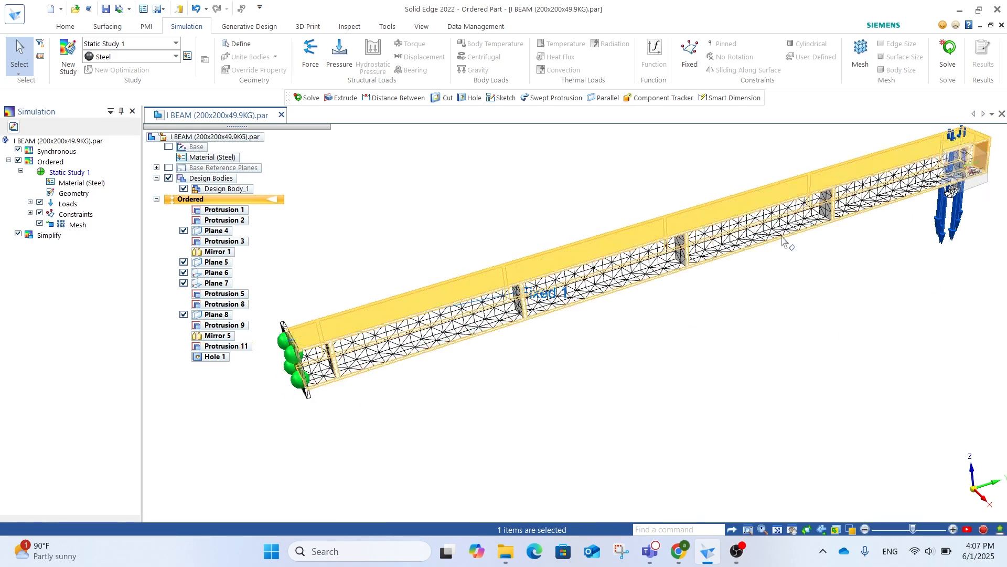
{"action": "middle_click_drag", "start_coordinate": [587, 248], "coordinate": [400, 214]}
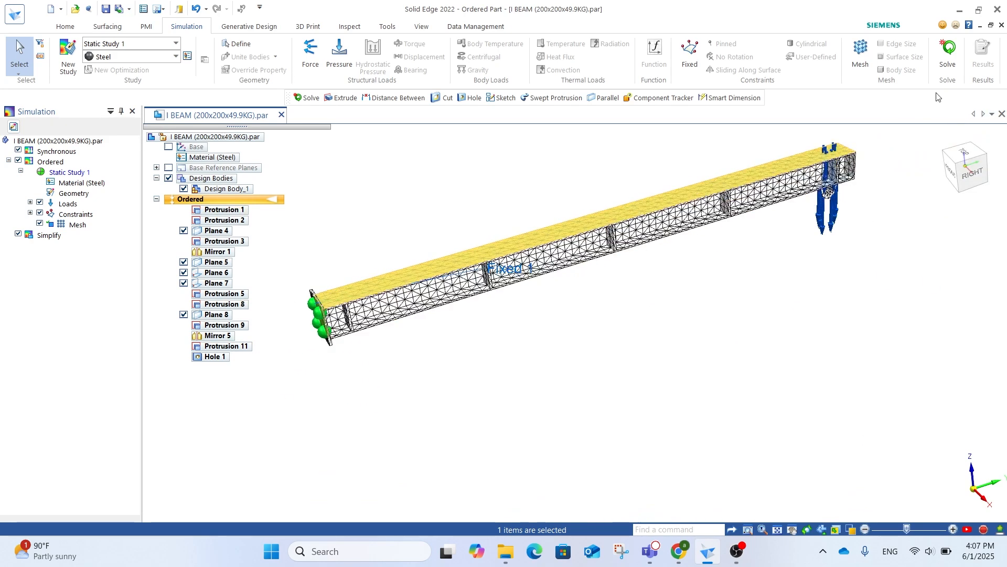
{"action": "left_click", "coordinate": [948, 58]}
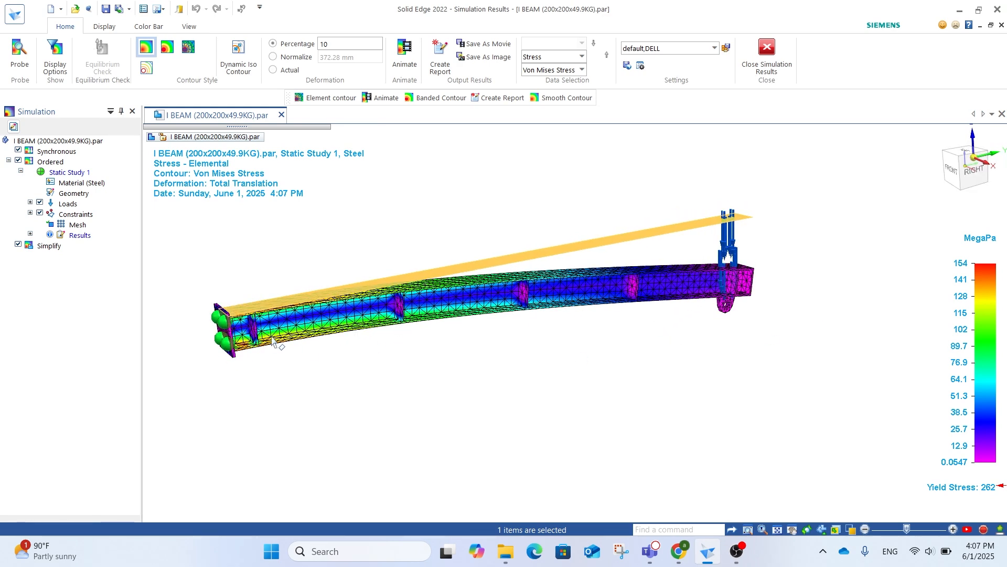
Examine the Von Mises stress results along the deformed beam and play their animation.
{"action": "scroll", "coordinate": [498, 313], "scroll_direction": "up", "scroll_amount": 1}
{"action": "scroll", "coordinate": [843, 364], "scroll_direction": "up", "scroll_amount": 2}
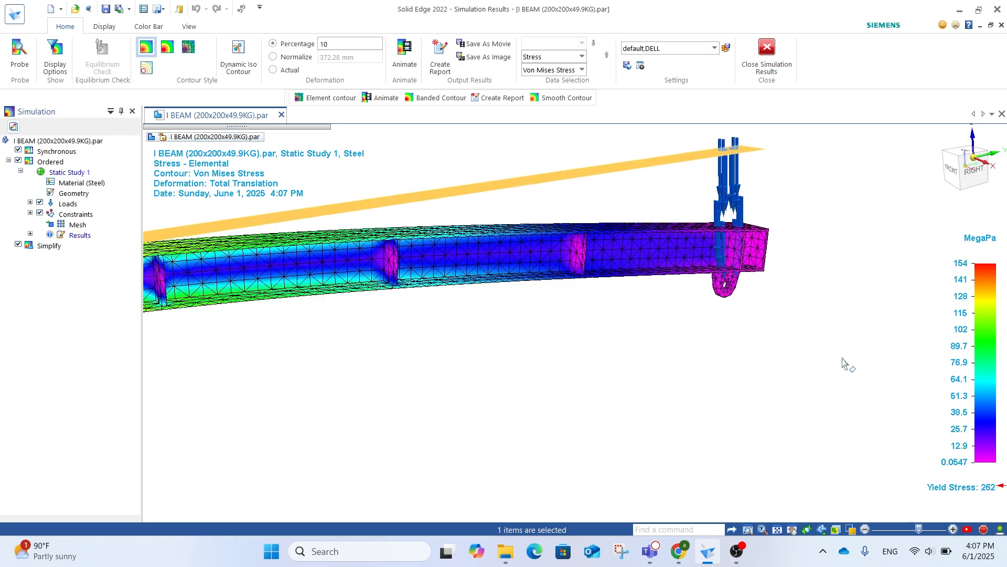
{"action": "scroll", "coordinate": [935, 358], "scroll_direction": "down", "scroll_amount": 2}
{"action": "scroll", "coordinate": [803, 253], "scroll_direction": "down", "scroll_amount": 2}
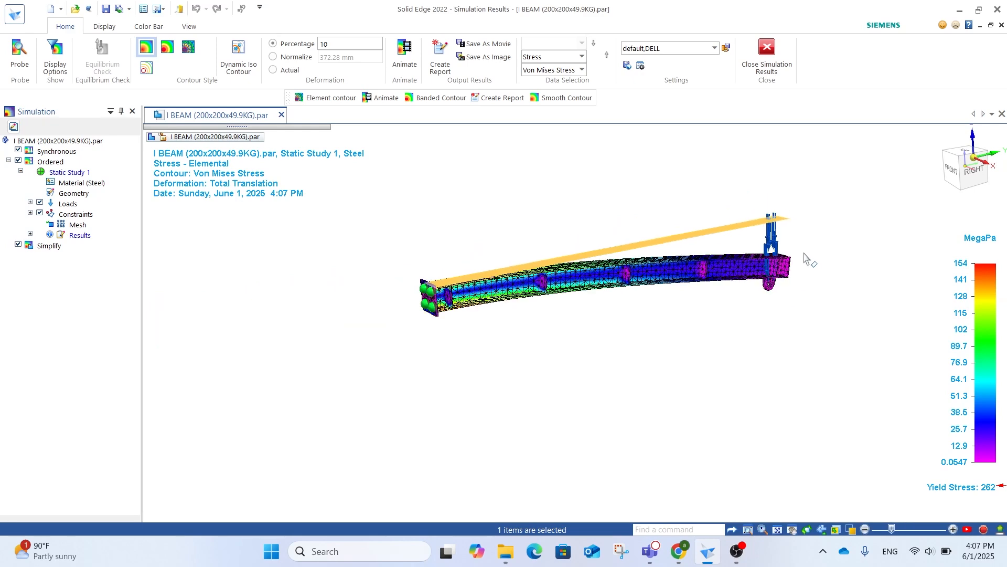
{"action": "left_click", "coordinate": [404, 56]}
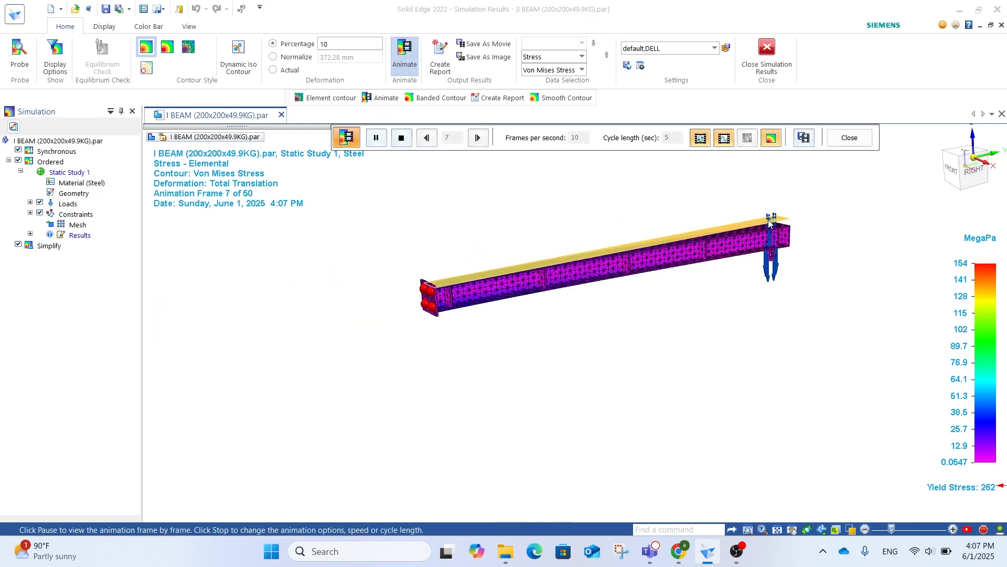
{"action": "scroll", "coordinate": [777, 215], "scroll_direction": "up", "scroll_amount": 1}
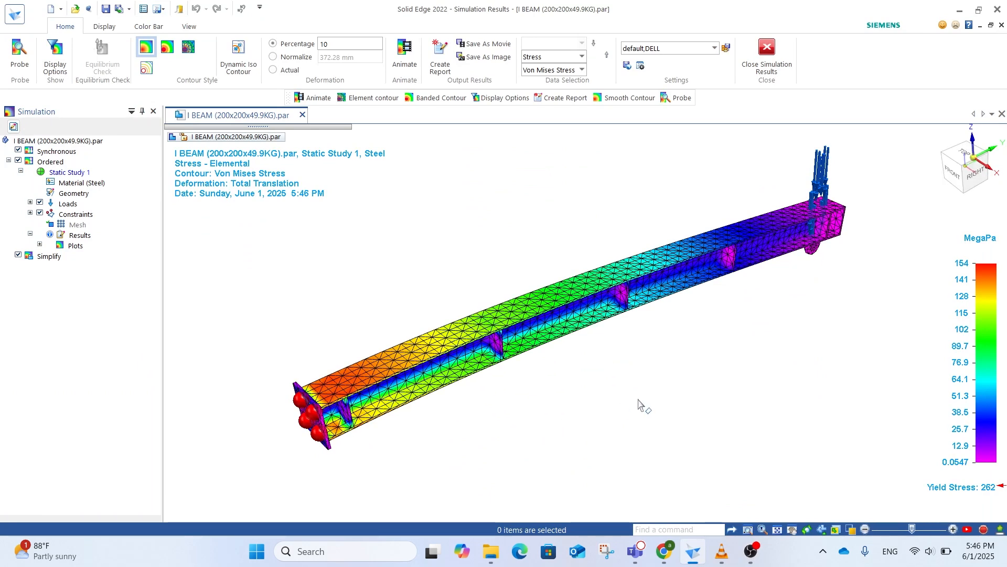
{"action": "scroll", "coordinate": [479, 409], "scroll_direction": "down", "scroll_amount": 1}
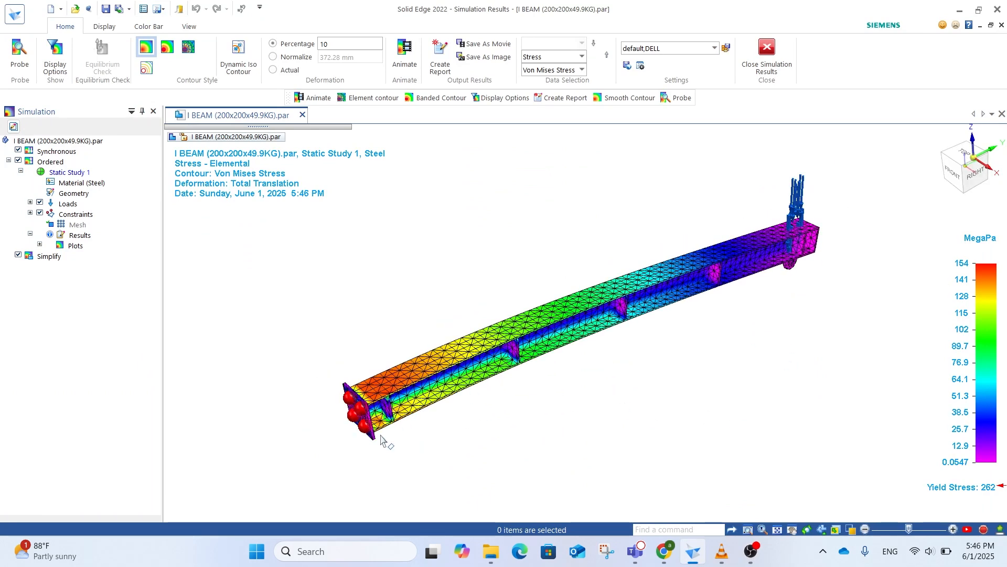
{"action": "scroll", "coordinate": [387, 442], "scroll_direction": "up", "scroll_amount": 1}
{"action": "scroll", "coordinate": [369, 397], "scroll_direction": "down", "scroll_amount": 1}
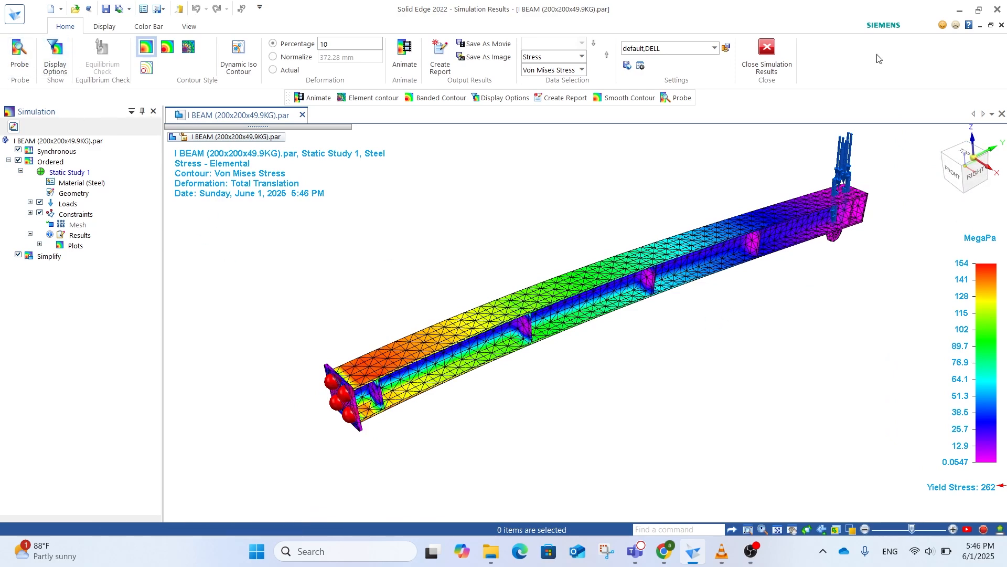
Review the Probe table and the display options available for the stress plot, closing each without changes.
{"action": "left_click", "coordinate": [17, 62]}
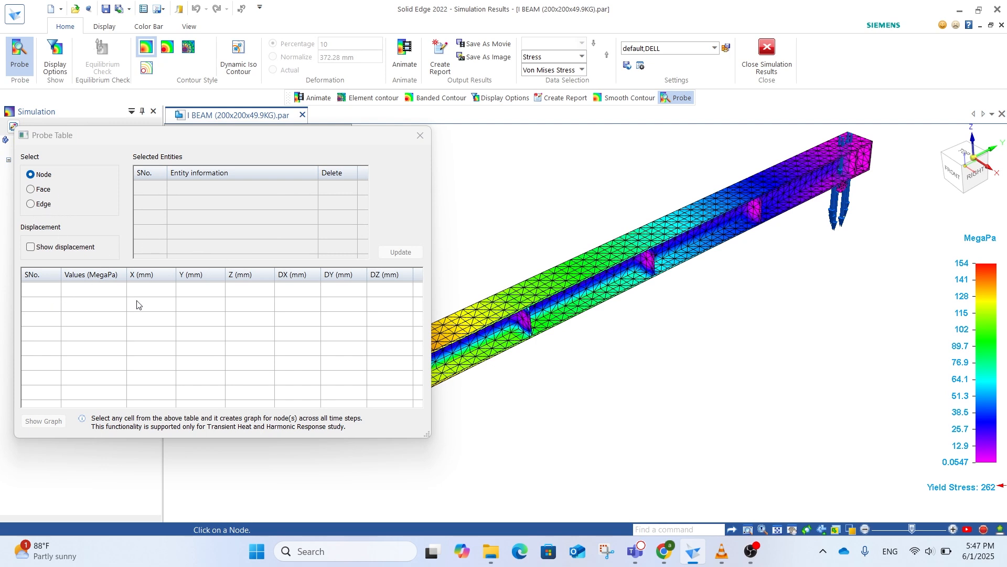
{"action": "left_click", "coordinate": [420, 135]}
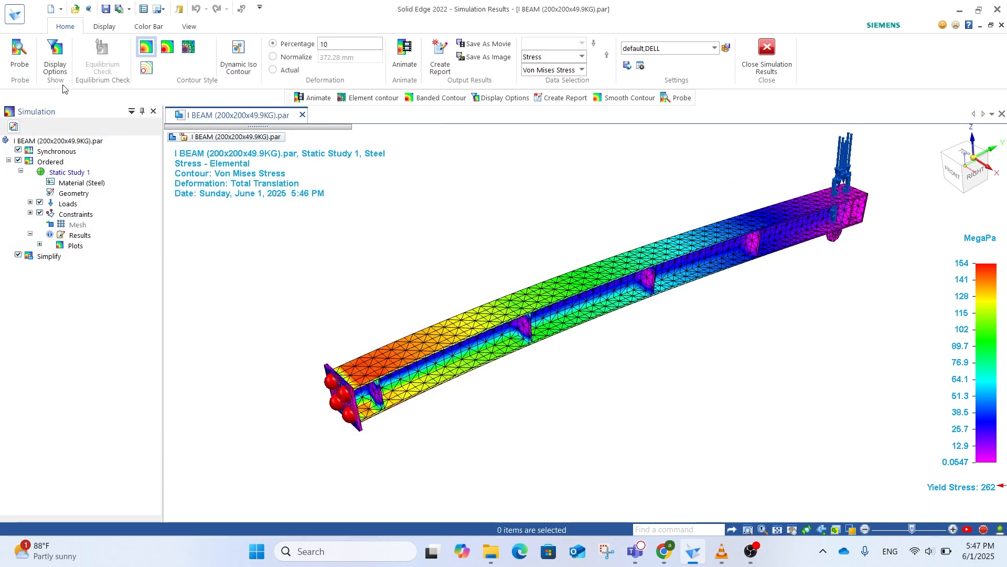
{"action": "left_click", "coordinate": [54, 55]}
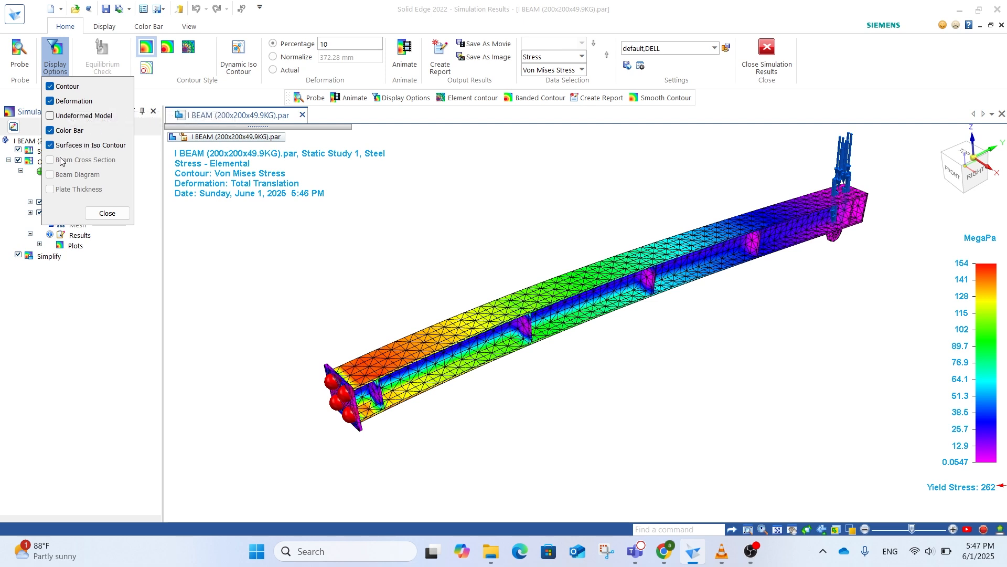
{"action": "left_click", "coordinate": [112, 211]}
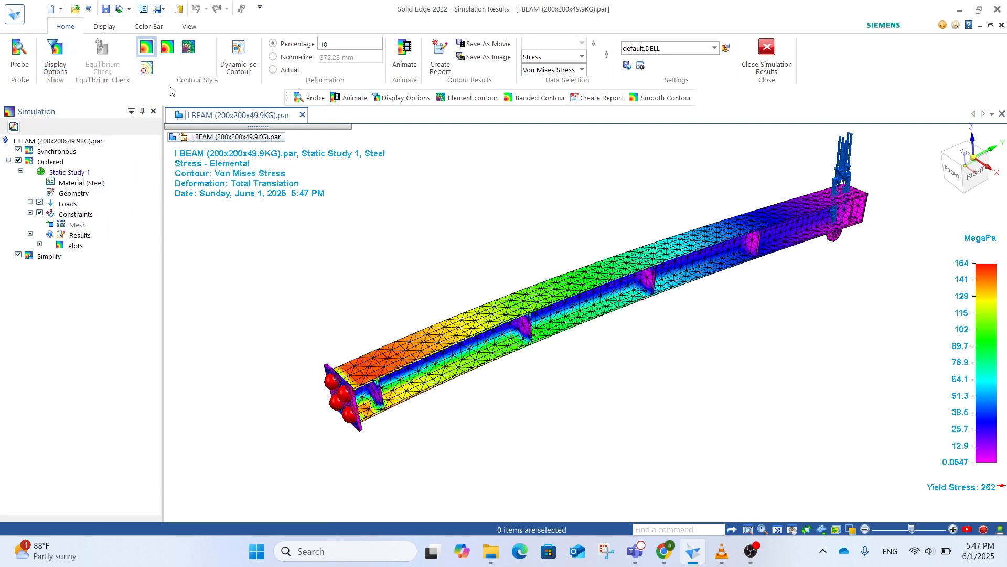
Compare the stress plot in the Banded, Element and Iso contour styles and return it to Smooth Contour.
{"action": "left_click", "coordinate": [168, 48]}
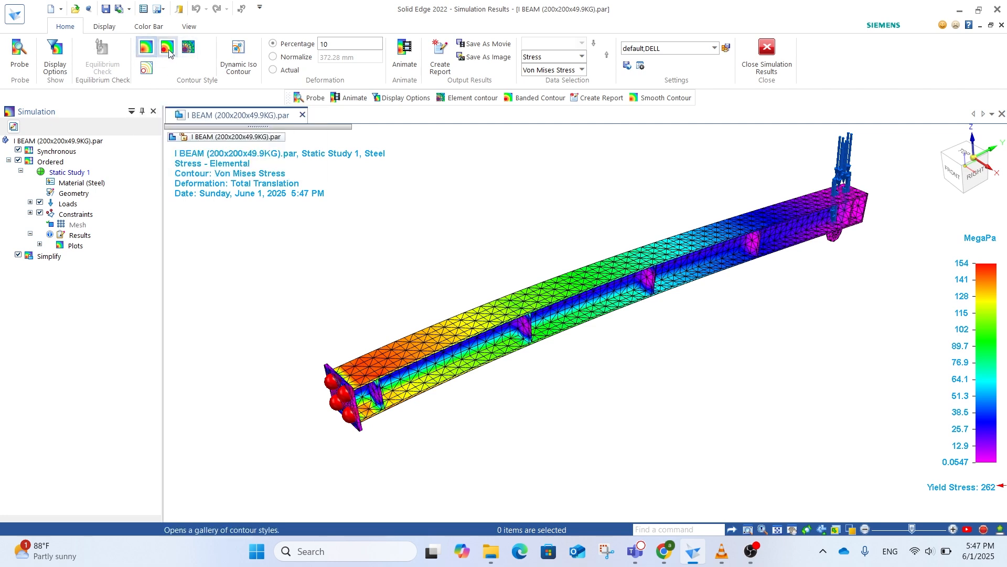
{"action": "scroll", "coordinate": [605, 300], "scroll_direction": "up", "scroll_amount": 1}
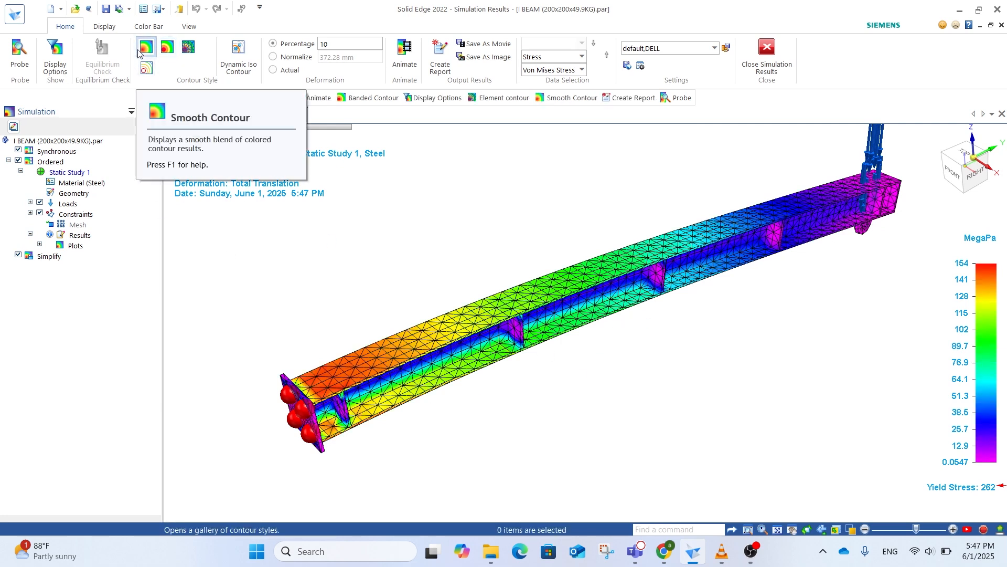
{"action": "left_click", "coordinate": [167, 47]}
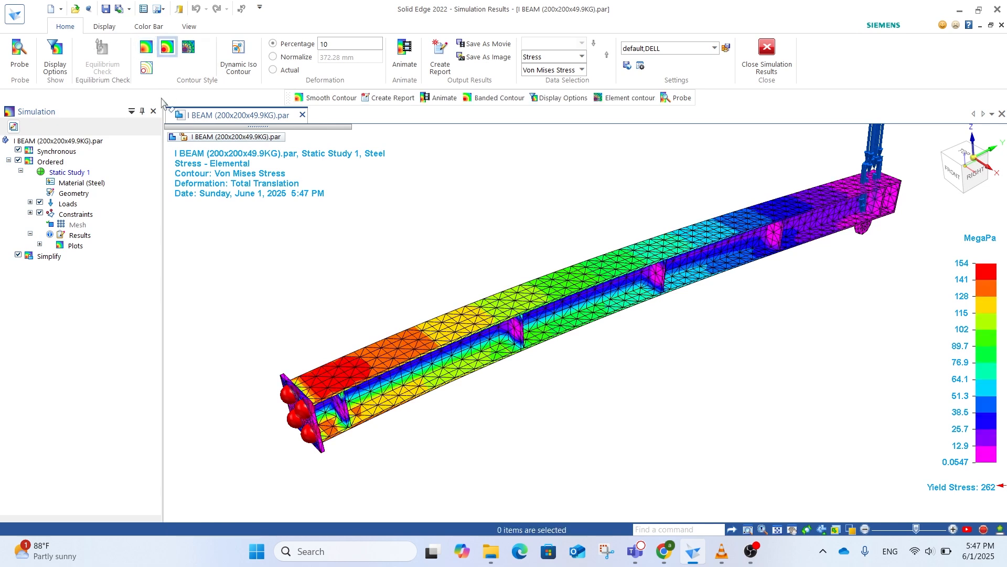
{"action": "left_click", "coordinate": [188, 52]}
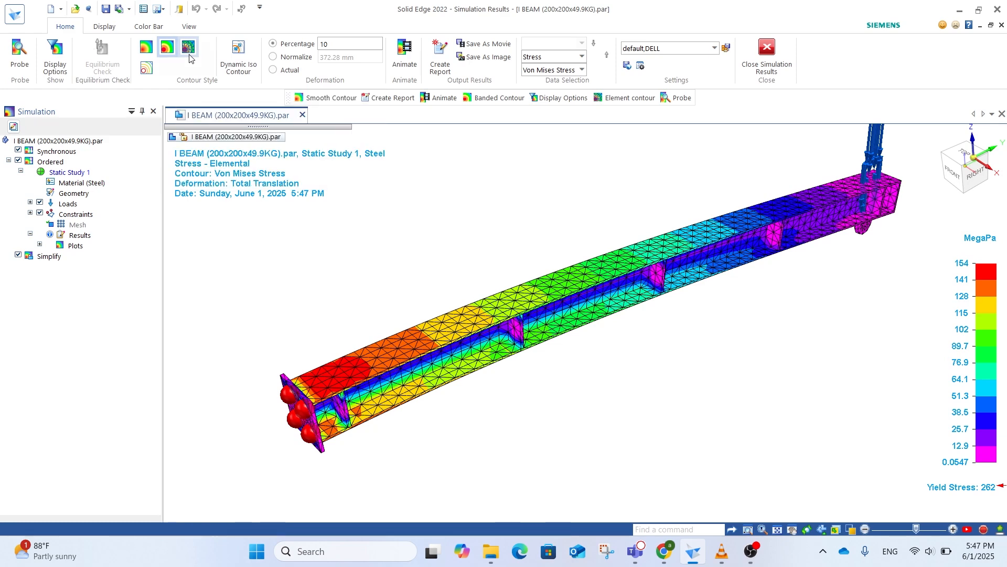
{"action": "left_click", "coordinate": [147, 69]}
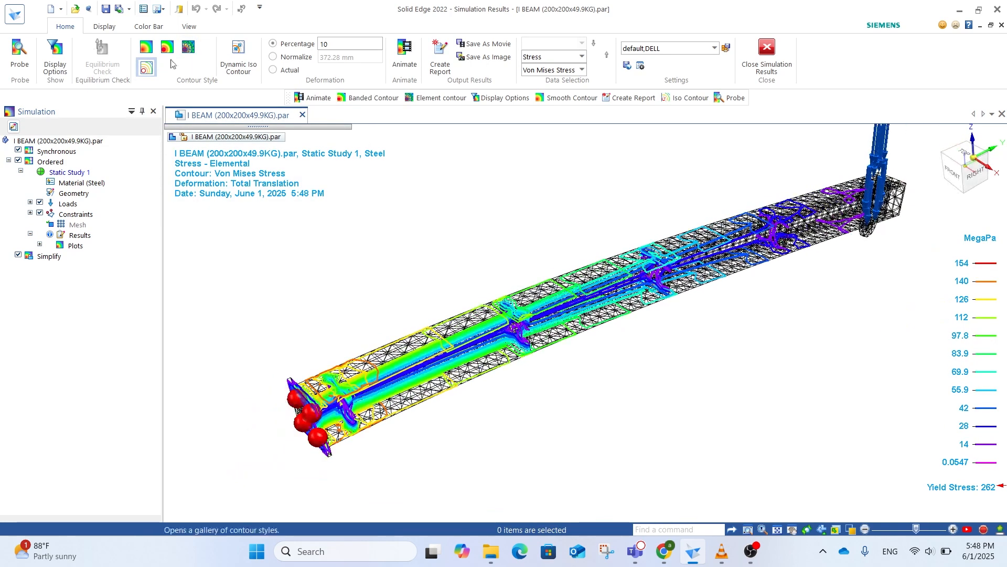
{"action": "left_click", "coordinate": [146, 46]}
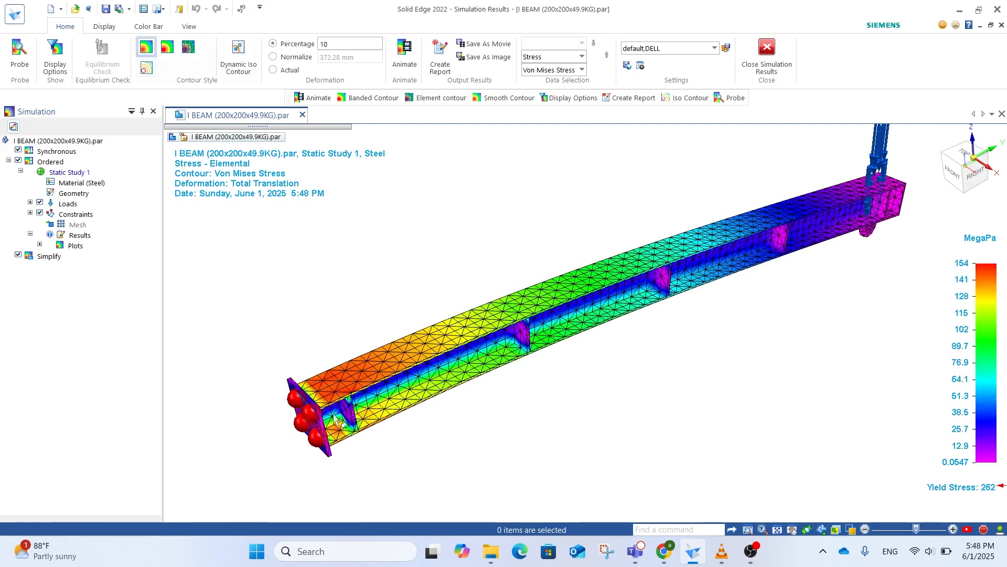
Set the deformation scale to 50 percent and inspect the exaggerated bending of the beam.
{"action": "left_click", "coordinate": [333, 44]}
{"action": "type", "text": "5"}
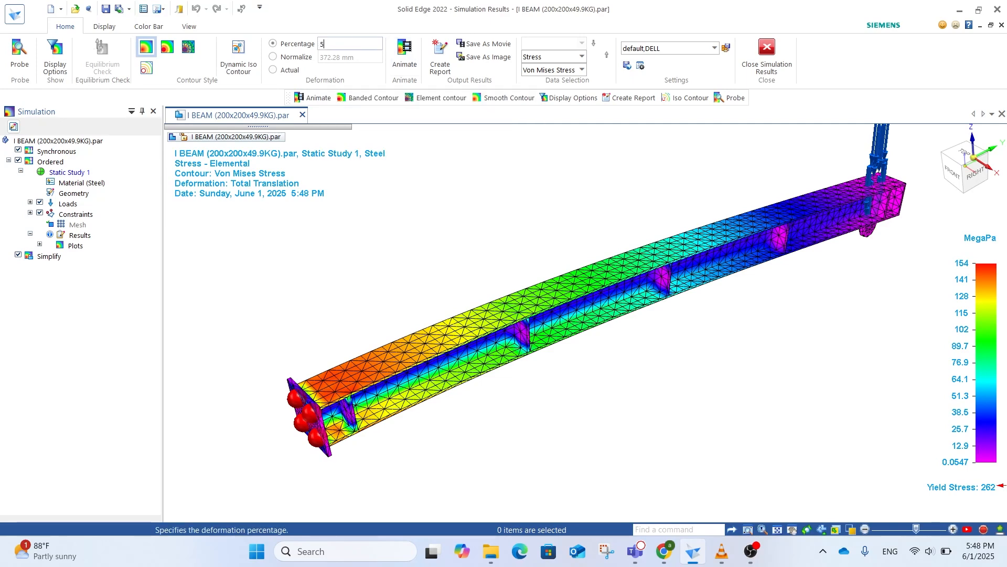
{"action": "type", "text": "0"}
{"action": "key", "text": "Return"}
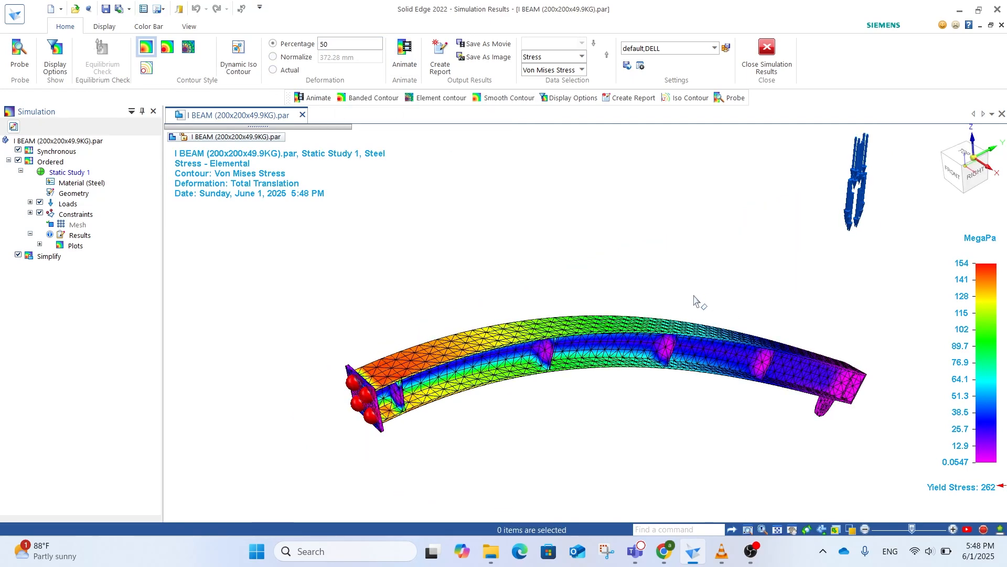
{"action": "scroll", "coordinate": [693, 302], "scroll_direction": "down", "scroll_amount": 1}
{"action": "mouse_move", "coordinate": [683, 323]}
{"action": "middle_mouse_down"}
{"action": "mouse_move", "coordinate": [648, 367]}
{"action": "mouse_move", "coordinate": [695, 331]}
{"action": "mouse_move", "coordinate": [681, 331]}
{"action": "middle_mouse_up"}
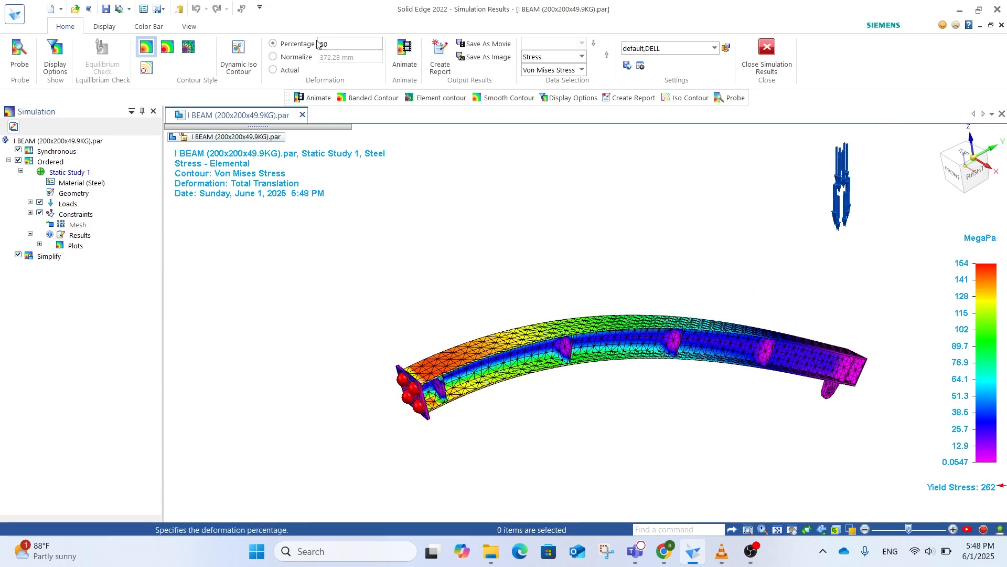
Return the deformation scale to 10 percent and check the beam's deformed shape.
{"action": "type", "text": "0"}
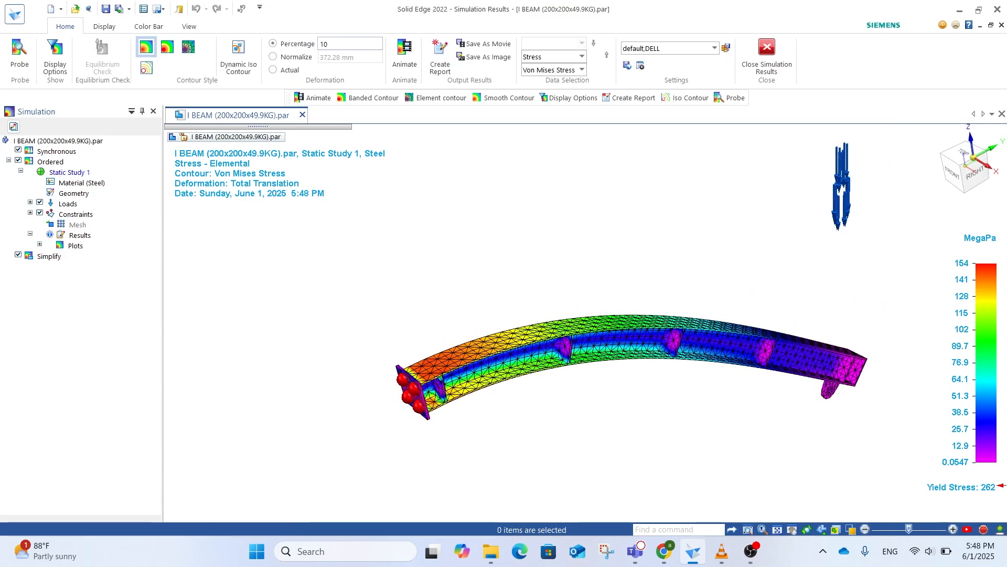
{"action": "key", "text": "Return"}
{"action": "middle_click_drag", "start_coordinate": [598, 218], "coordinate": [577, 168]}
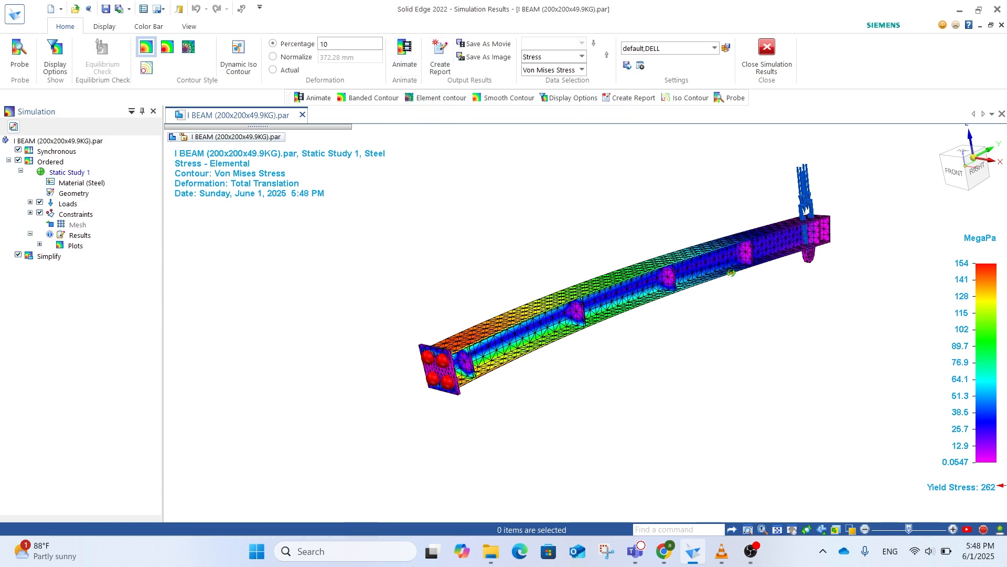
{"action": "middle_click_drag", "start_coordinate": [782, 276], "coordinate": [738, 276]}
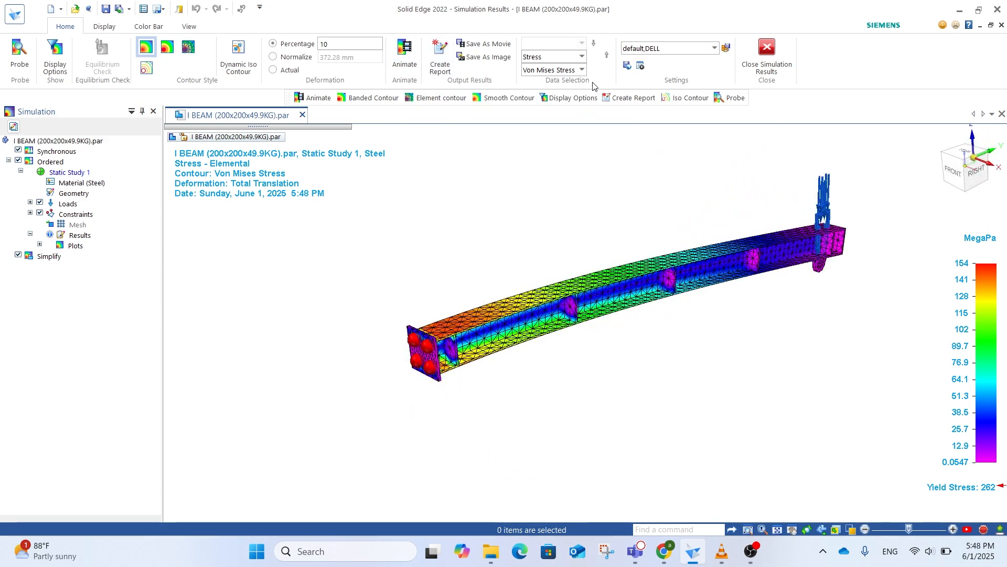
Examine the Displacement plot, return to the Von Mises Stress plot and play its animation.
{"action": "left_click", "coordinate": [581, 57]}
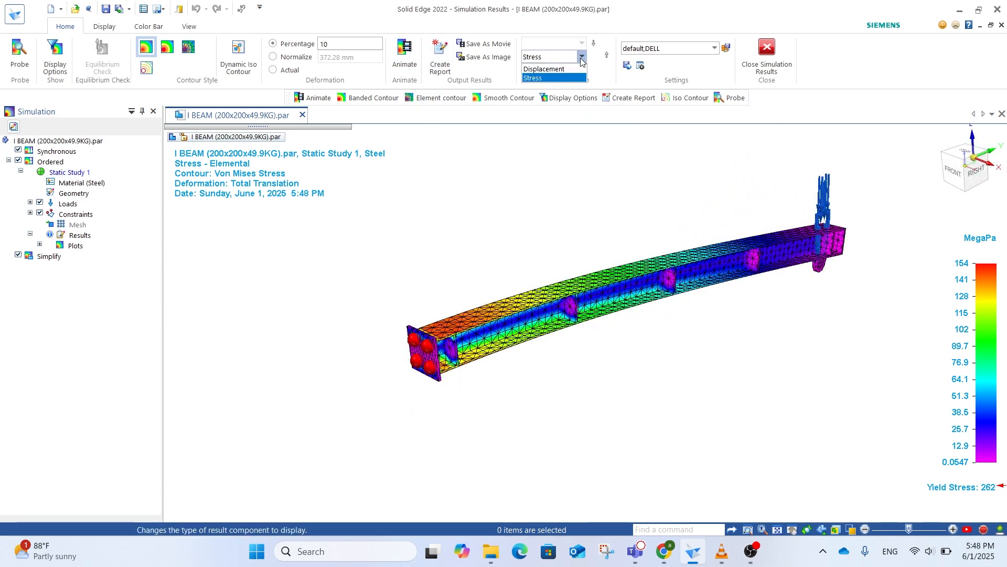
{"action": "left_click", "coordinate": [543, 70]}
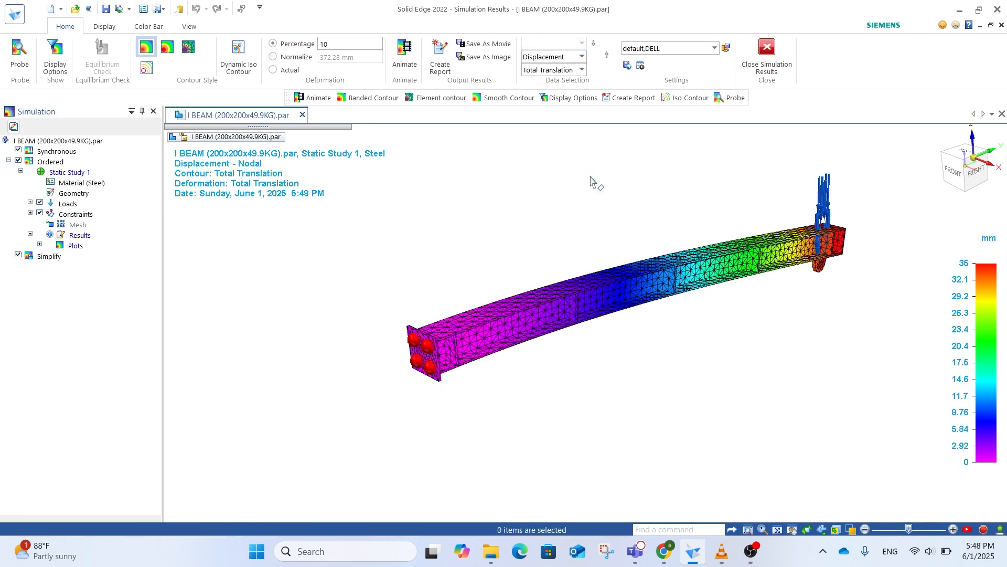
{"action": "left_click", "coordinate": [581, 57]}
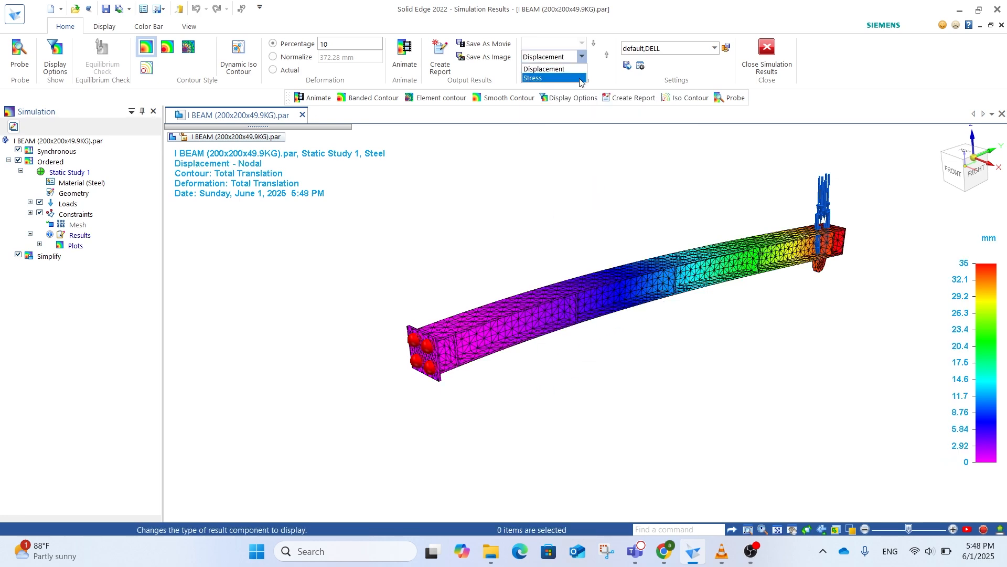
{"action": "left_click", "coordinate": [540, 78]}
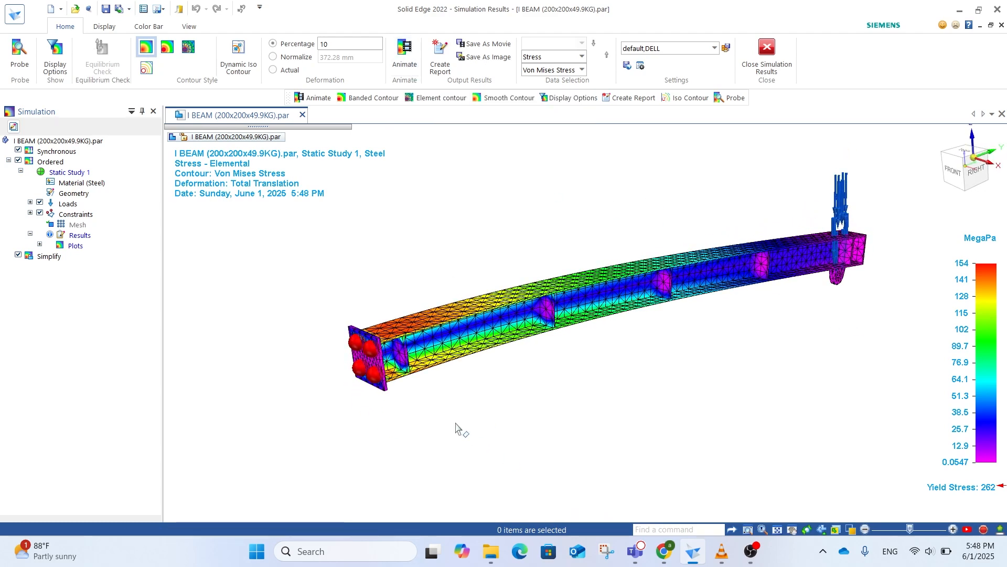
{"action": "scroll", "coordinate": [457, 427], "scroll_direction": "down", "scroll_amount": 2}
{"action": "left_click", "coordinate": [401, 57]}
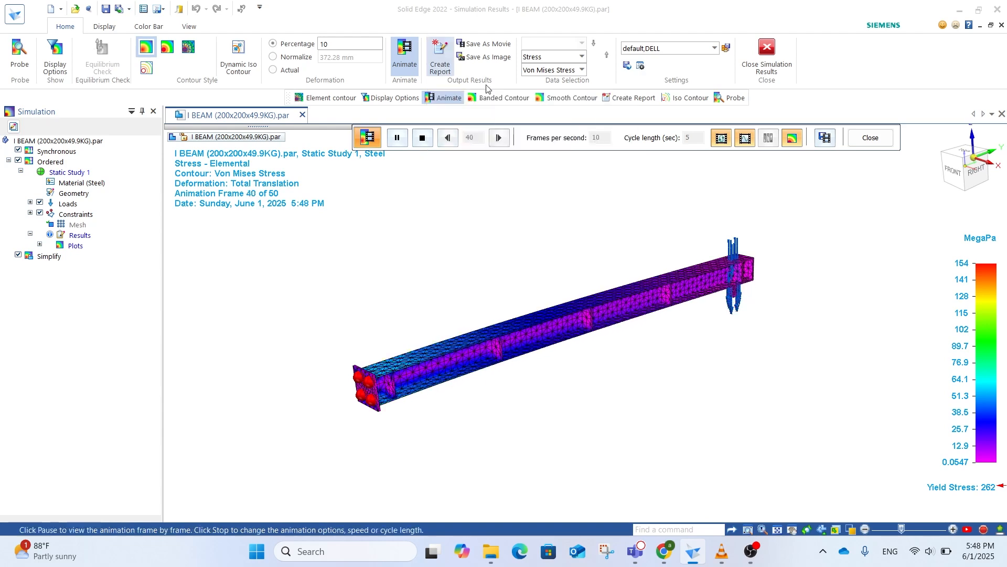
Create a Word 2007 (.docx) report titled "H beam stress analysis" in the D:\My Data folder.
{"action": "left_click", "coordinate": [440, 60]}
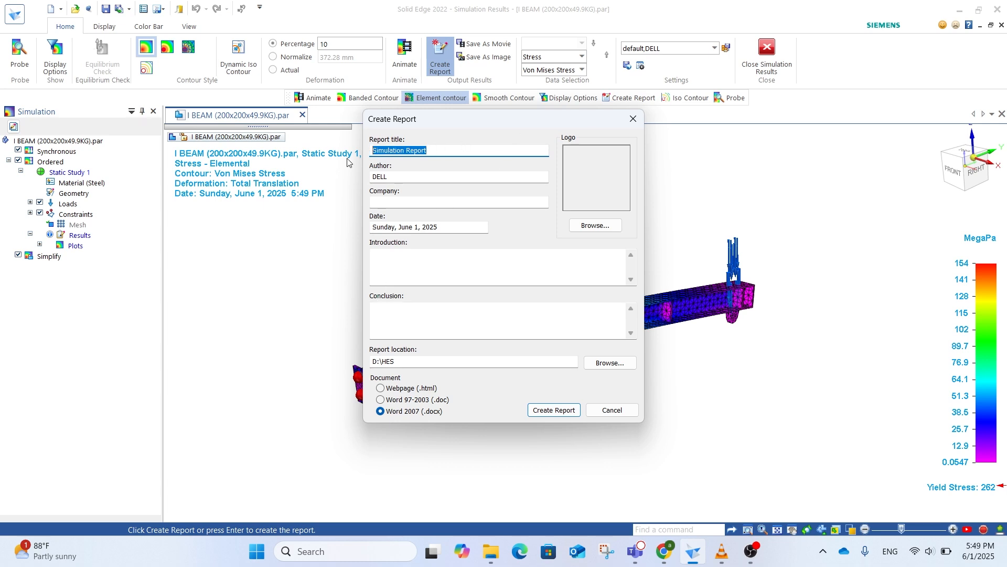
{"action": "type", "text": "H"}
{"action": "type", "text": "beam stress analysis"}
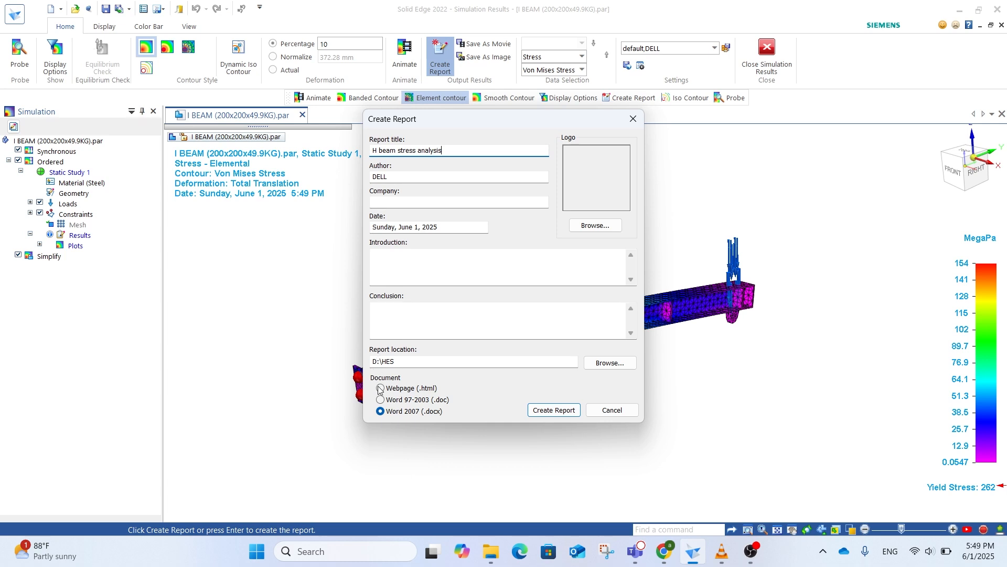
{"action": "left_click", "coordinate": [609, 362]}
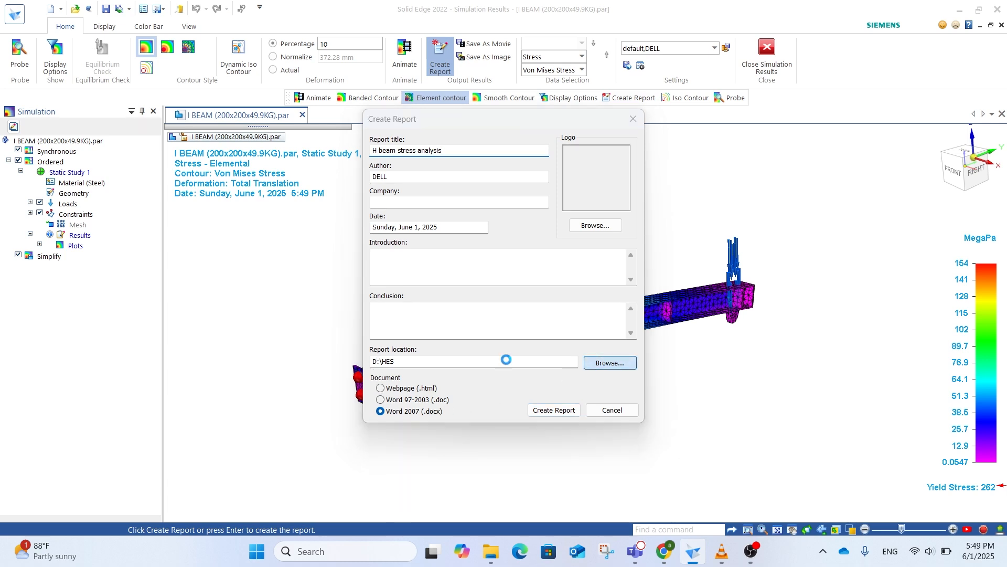
{"action": "scroll", "coordinate": [414, 345], "scroll_direction": "down", "scroll_amount": 2}
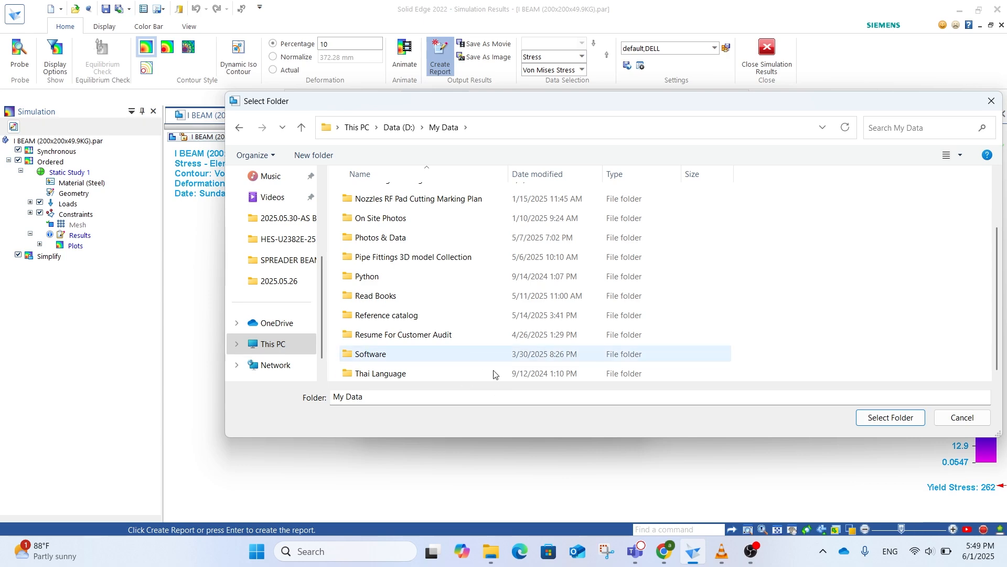
{"action": "left_click", "coordinate": [891, 418]}
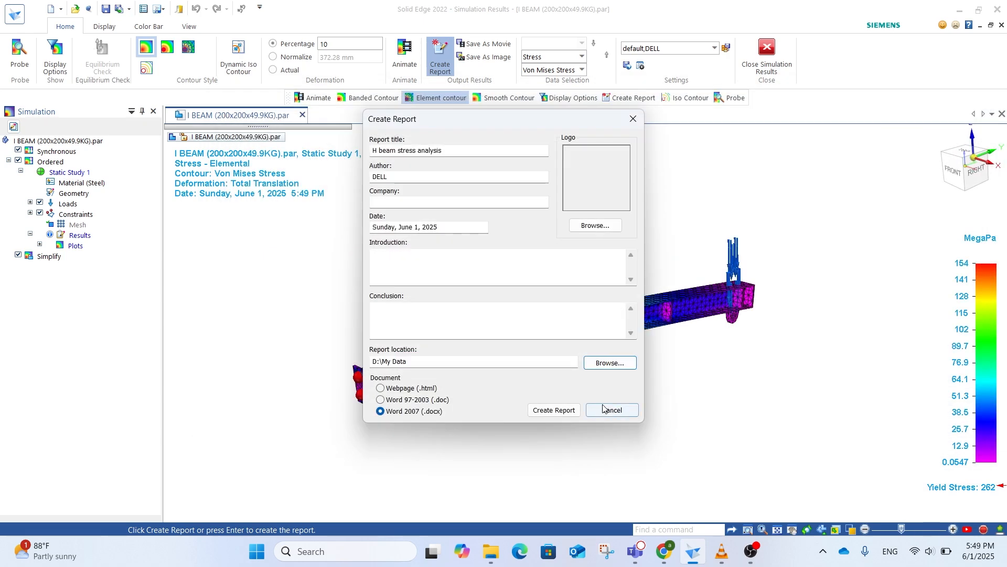
{"action": "left_click", "coordinate": [554, 410]}
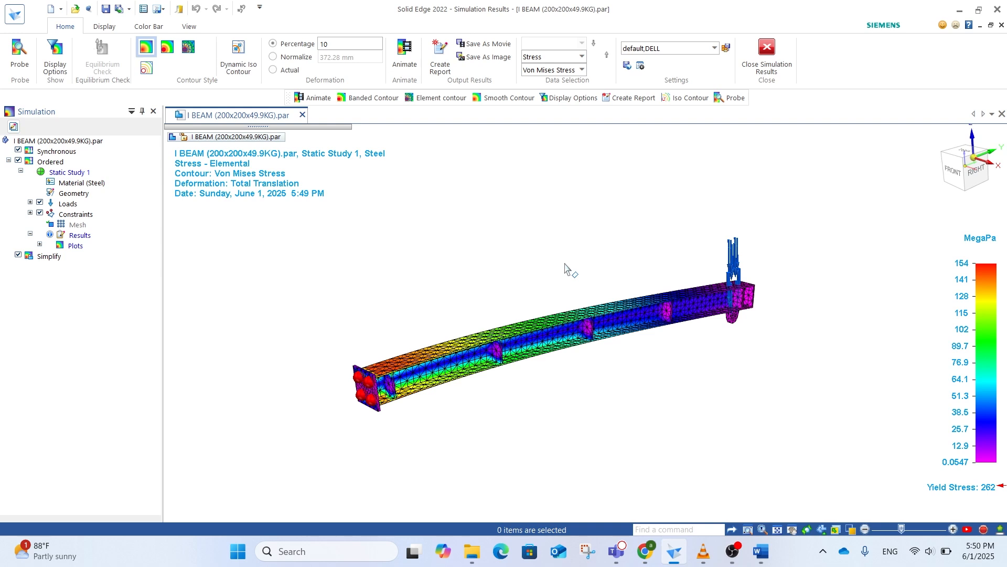
{"action": "left_click", "coordinate": [732, 551]}
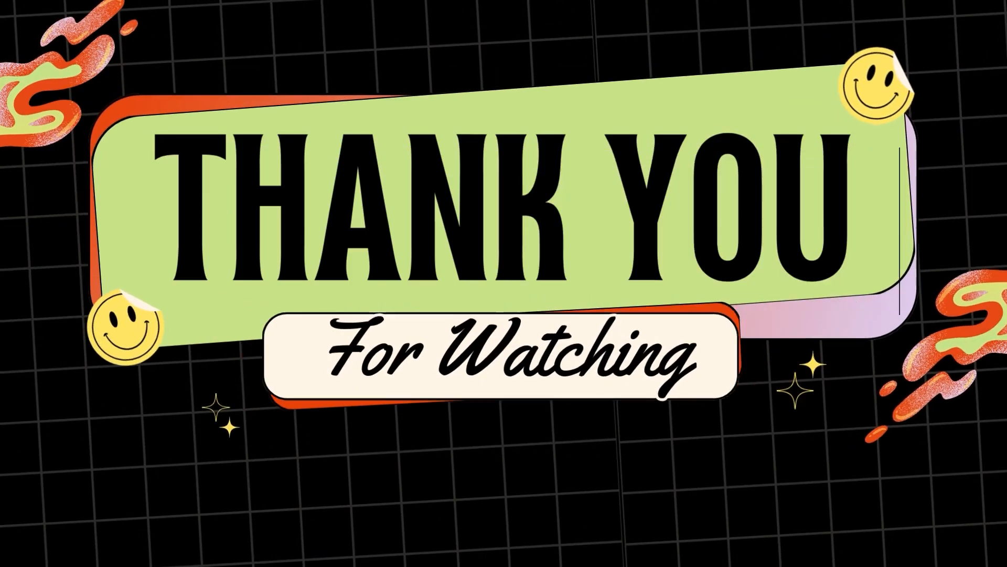